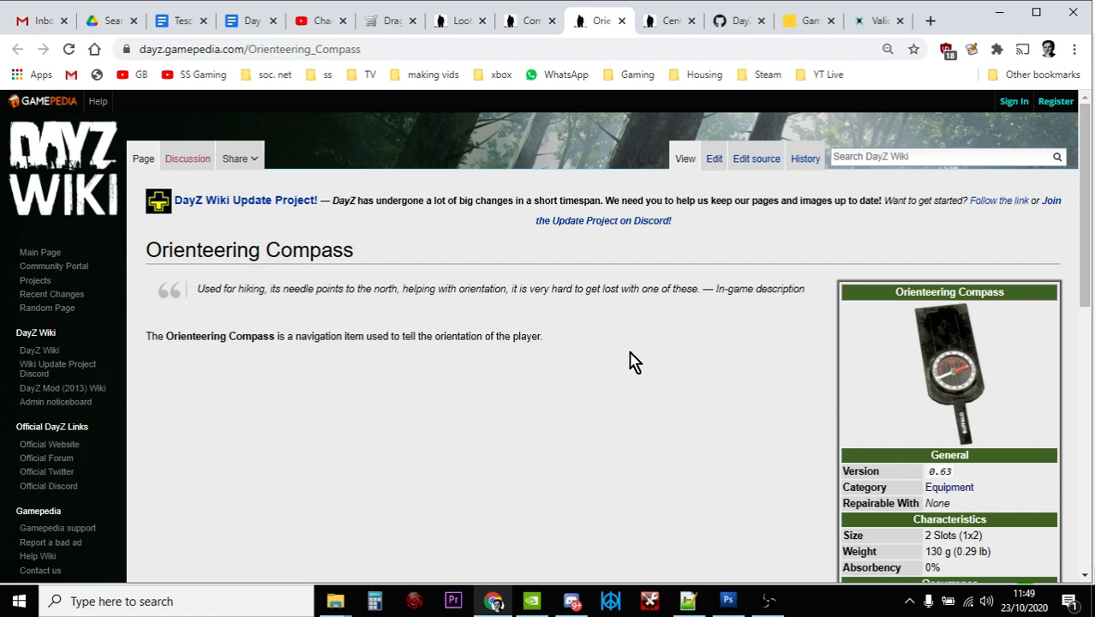
Open the web interface of the 1C Scalespeeder Gaming PS4 server on Nitrado and go to its File Browser
left_click(803, 24)
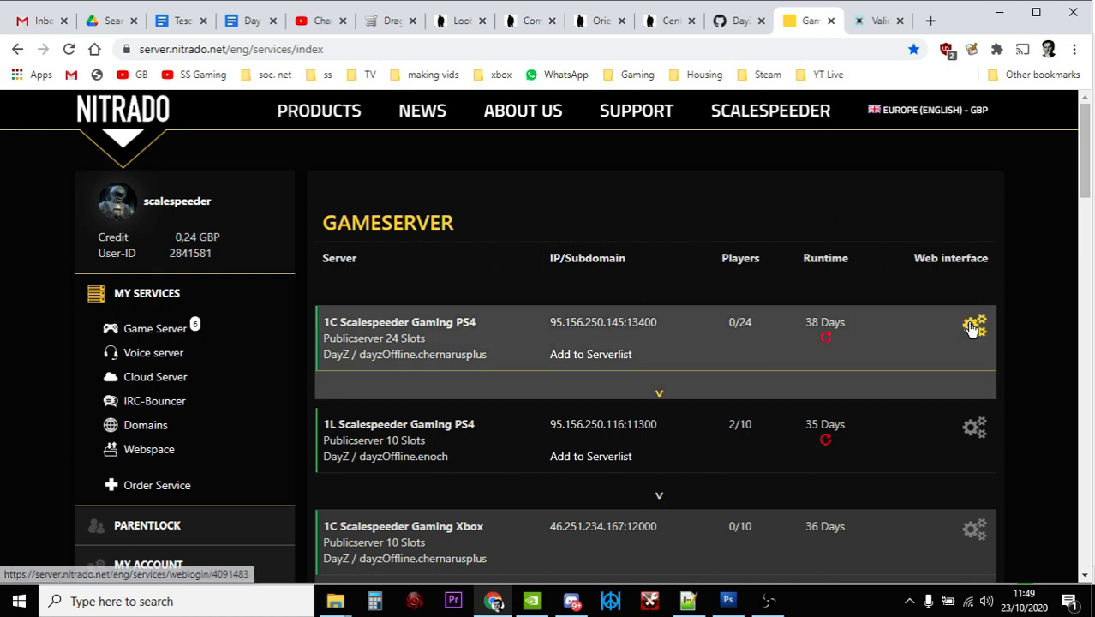
left_click(973, 325)
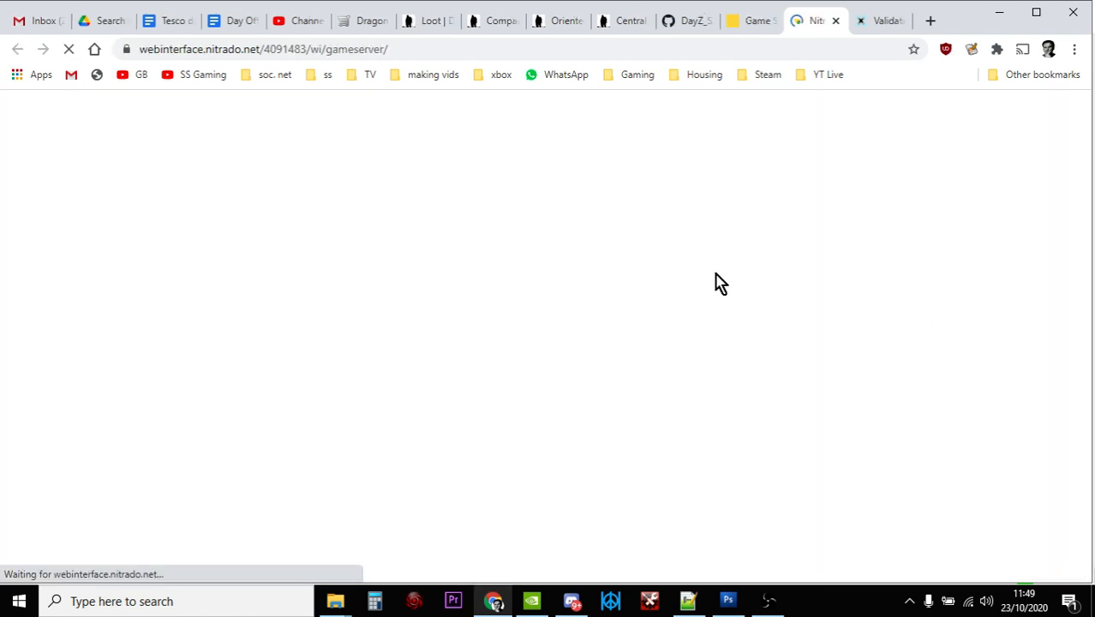
scroll(420, 359, "down", 3)
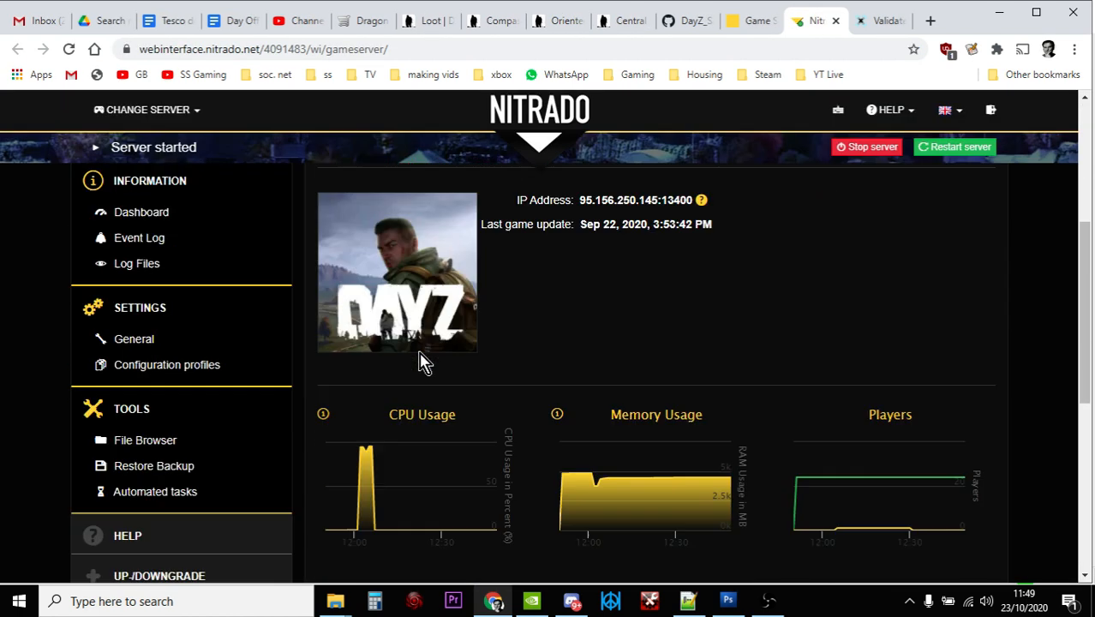
left_click(142, 447)
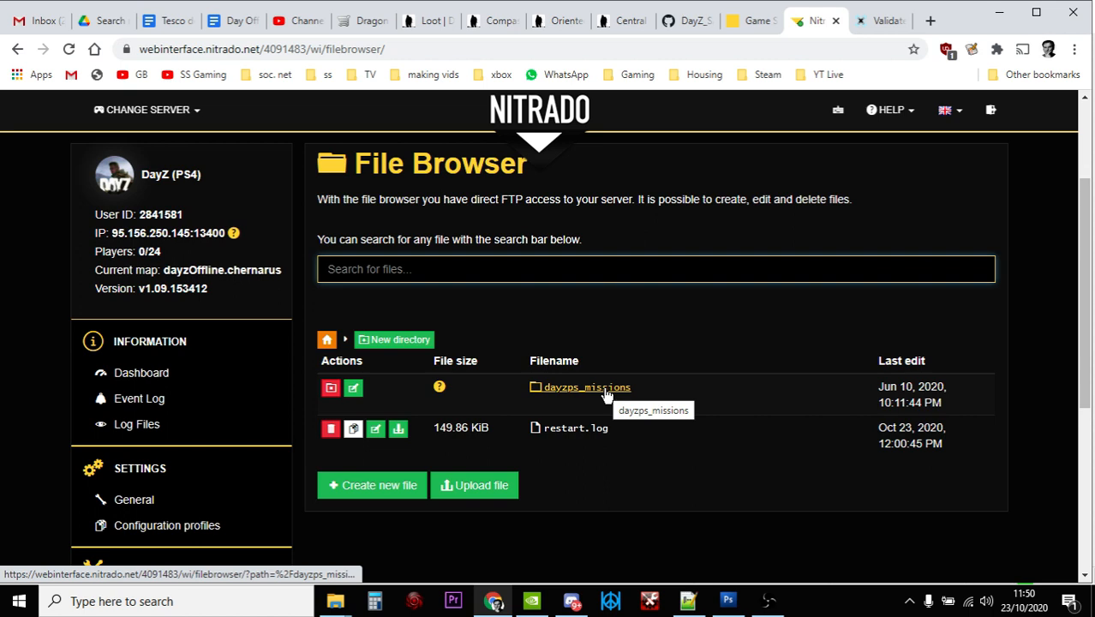
Browse to the db folder inside dayzps_missions/dayzOffline.chernarusplus
left_click(607, 395)
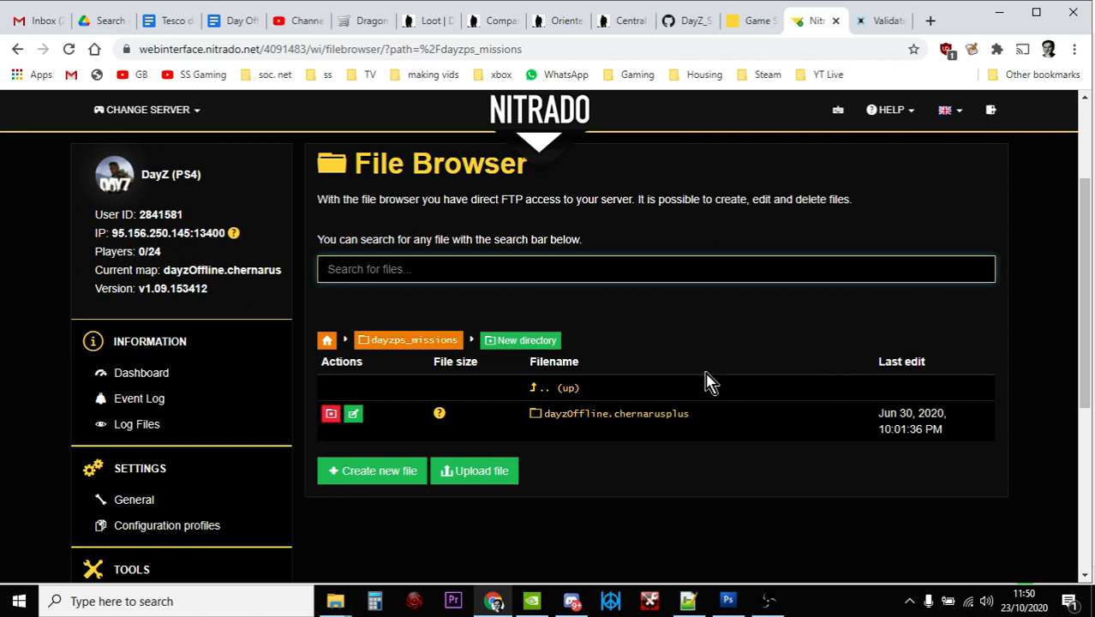
left_click(666, 414)
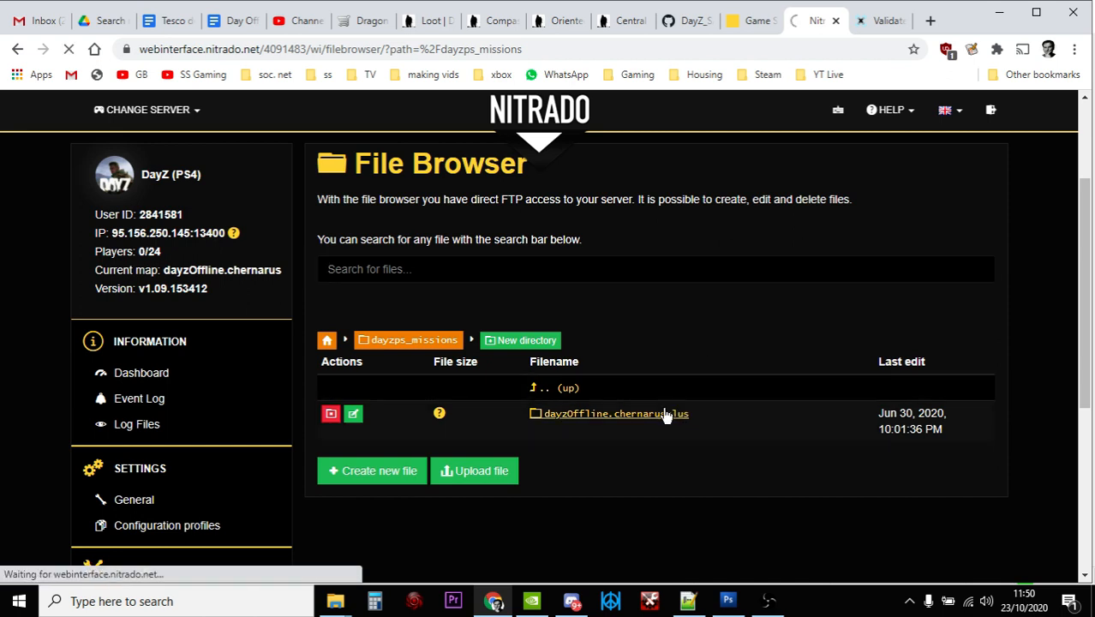
scroll(724, 340, "down", 2)
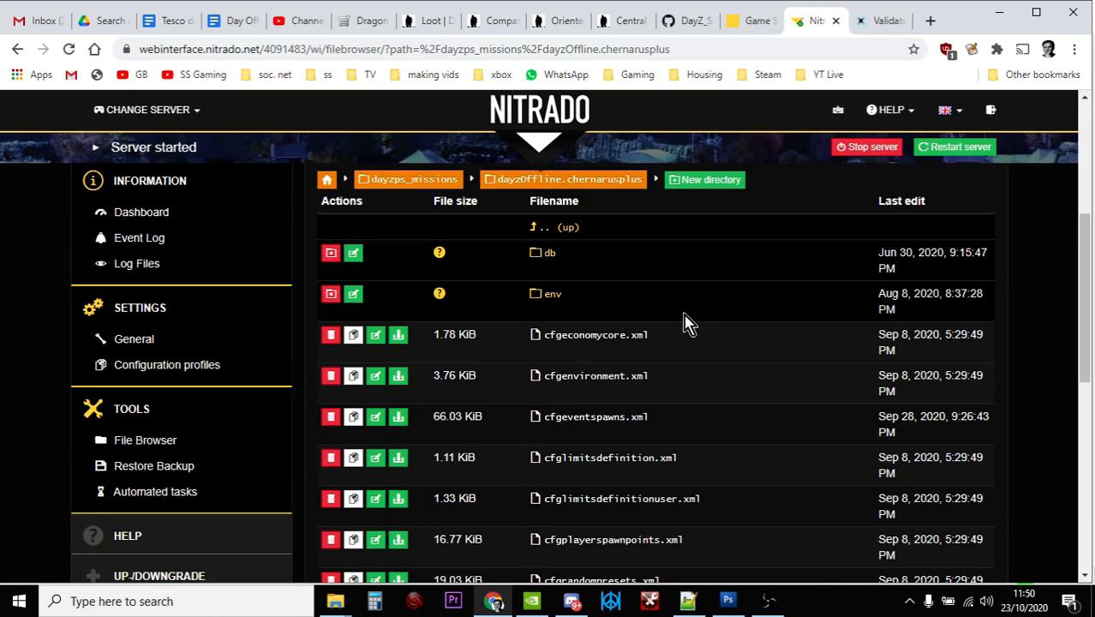
left_click(552, 259)
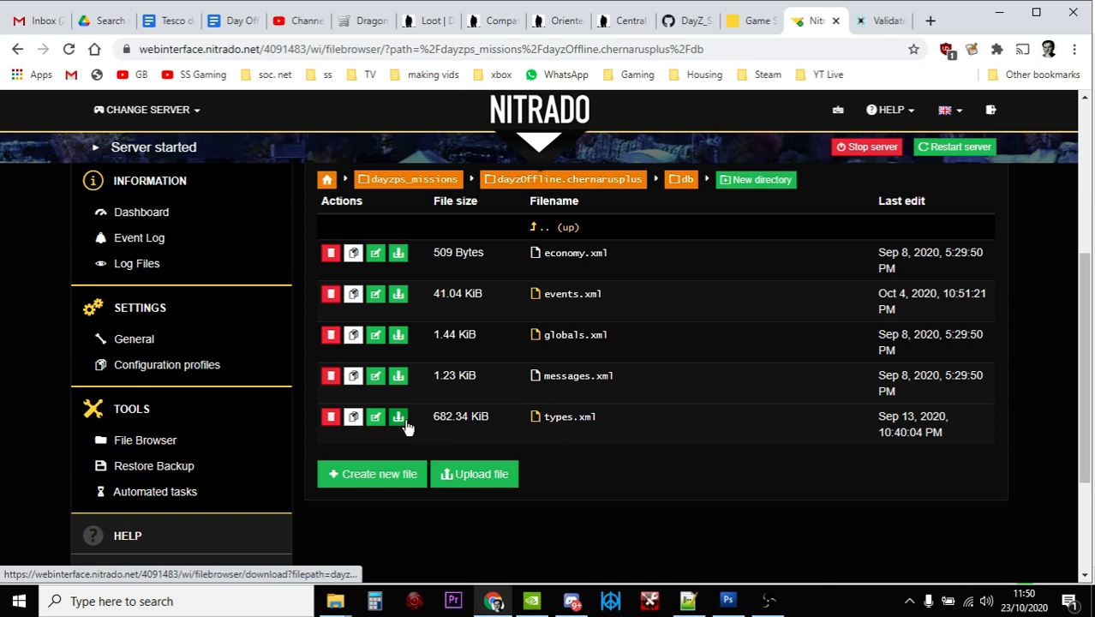
Check the local 109 vanilla files folder in File Explorer and switch to its types.xml in Notepad++
left_click(337, 602)
left_click(288, 557)
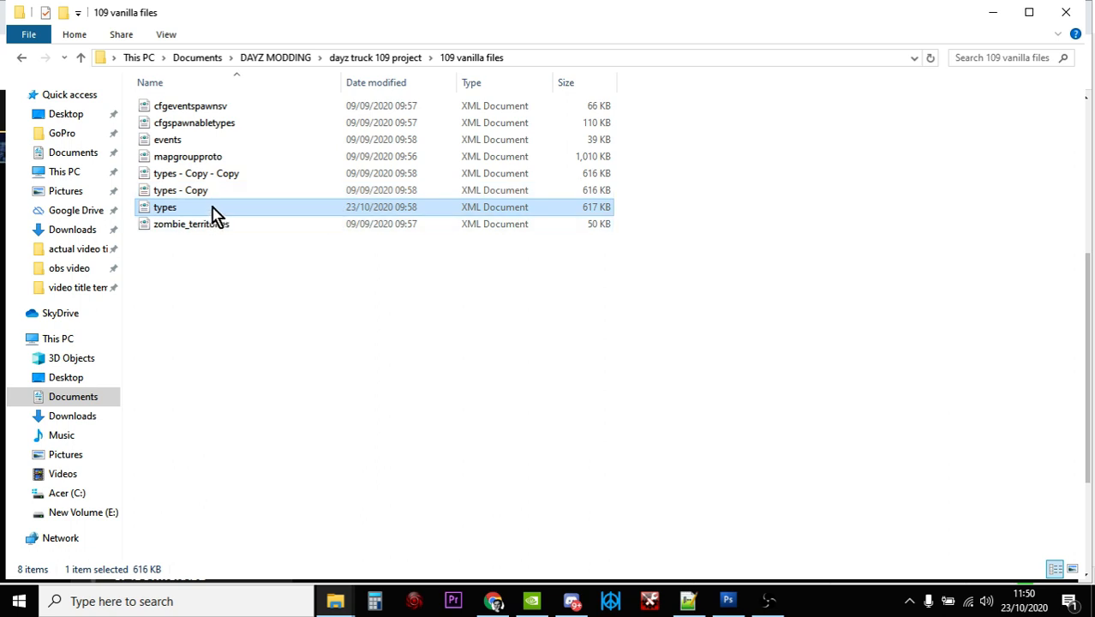
left_click(689, 597)
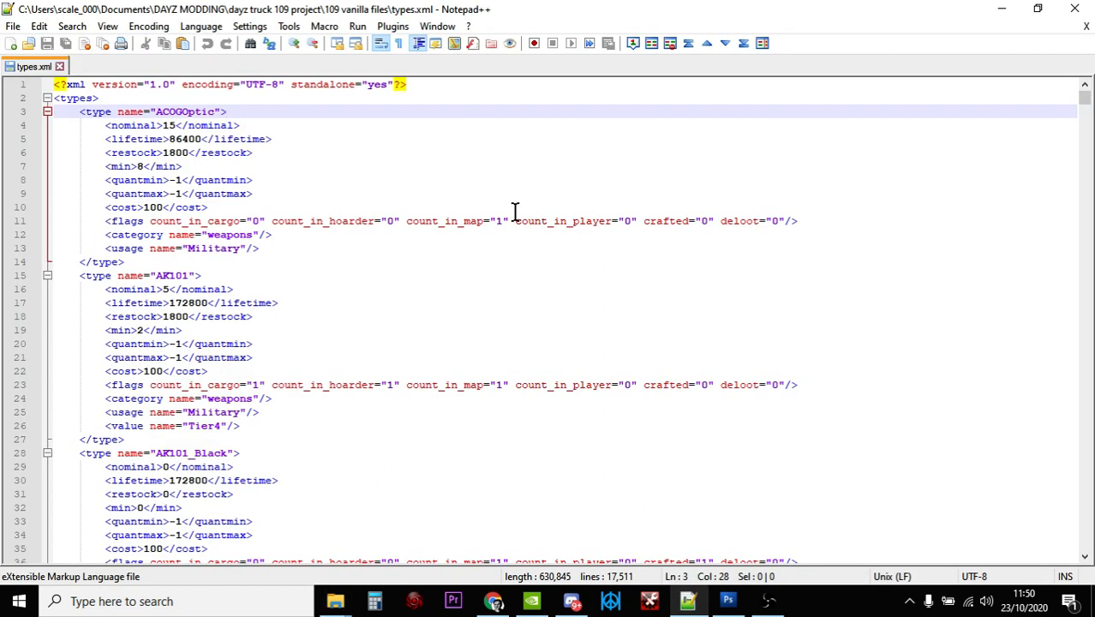
Find the Compass entry in types.xml by searching from the first line for "compass"
left_click(460, 86)
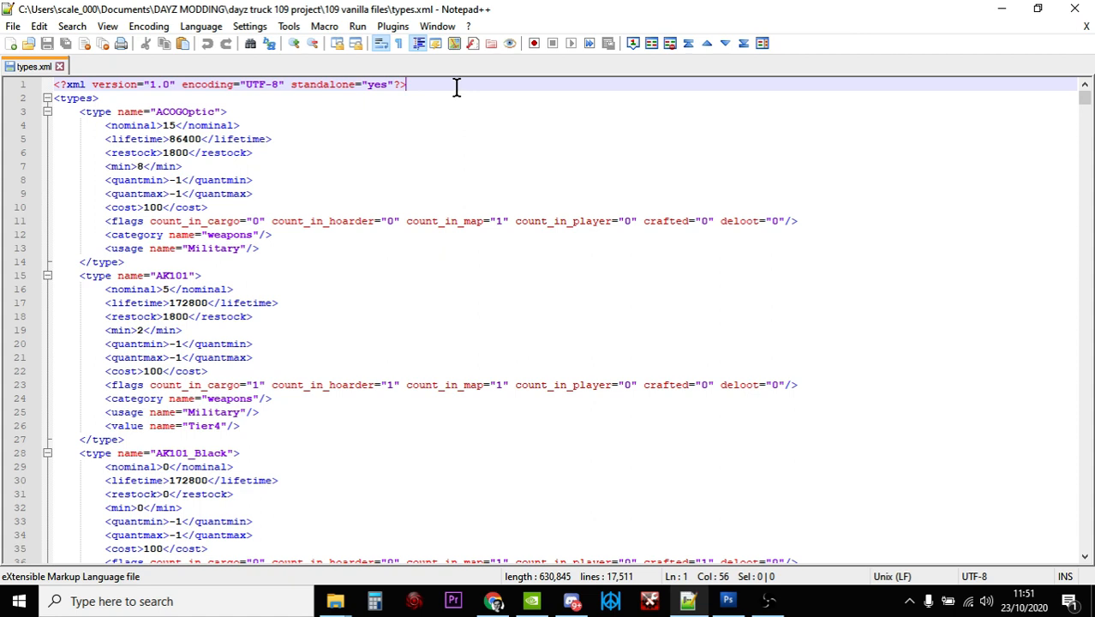
key("ctrl+f")
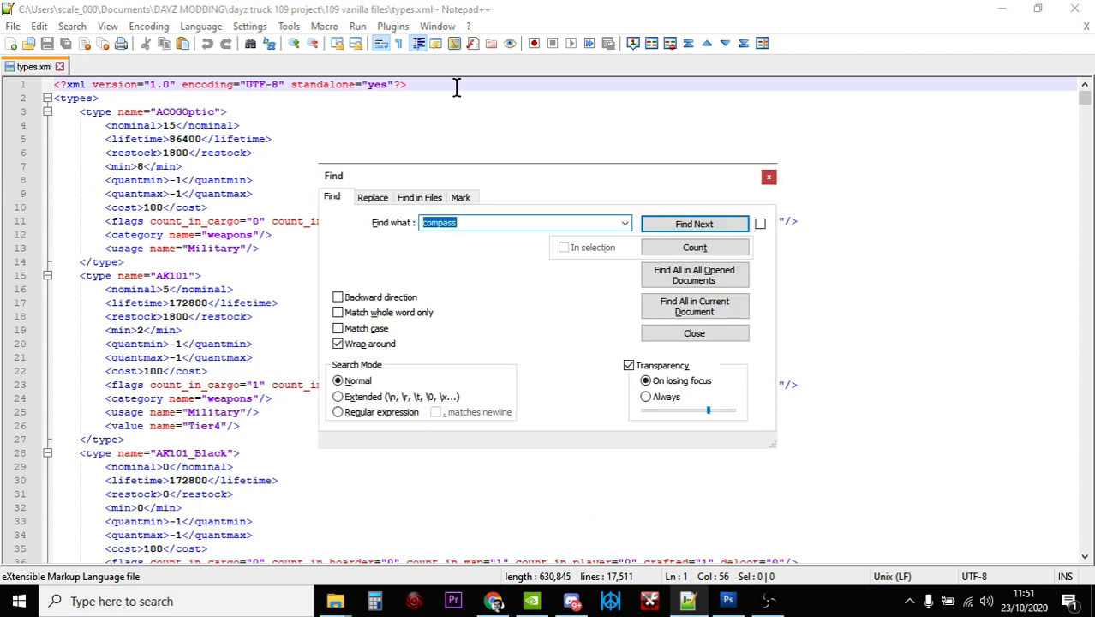
key("Return")
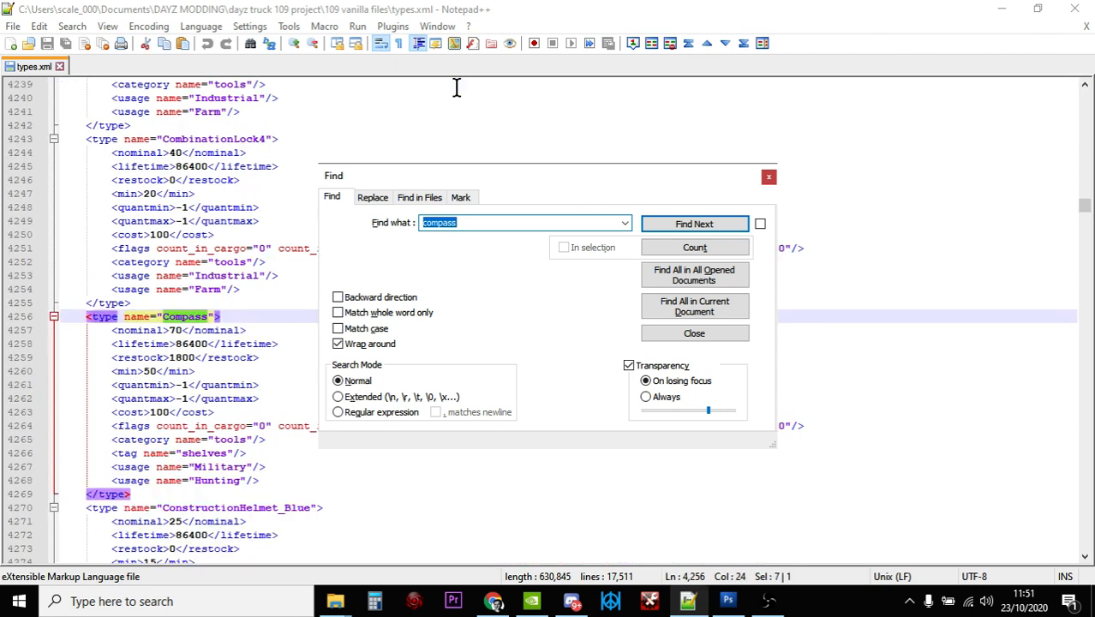
left_click(770, 177)
scroll(679, 310, "down", 3)
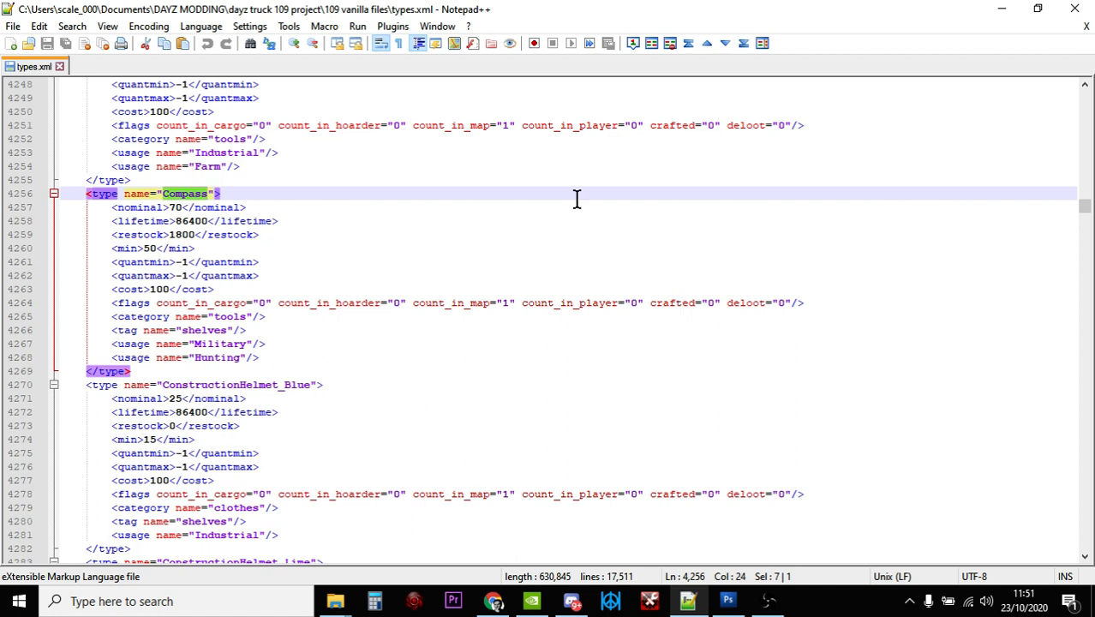
Examine the Compass entry's nominal, min, lifetime, flags, category and usage lines
left_click(183, 207)
left_click_drag(183, 206, 170, 206)
left_click(277, 207)
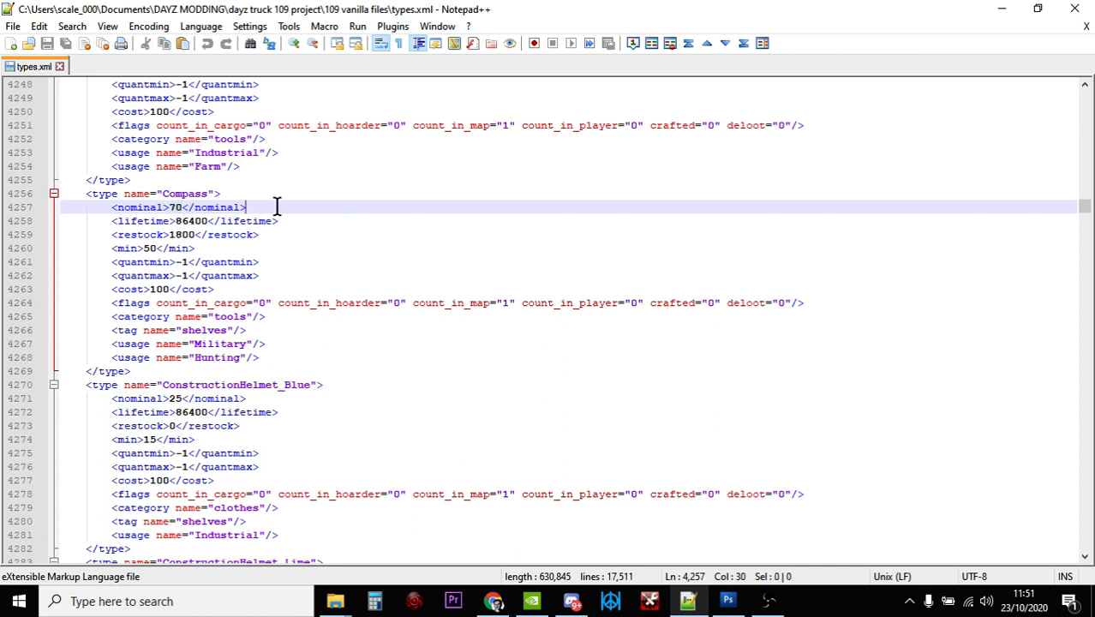
left_click(155, 248)
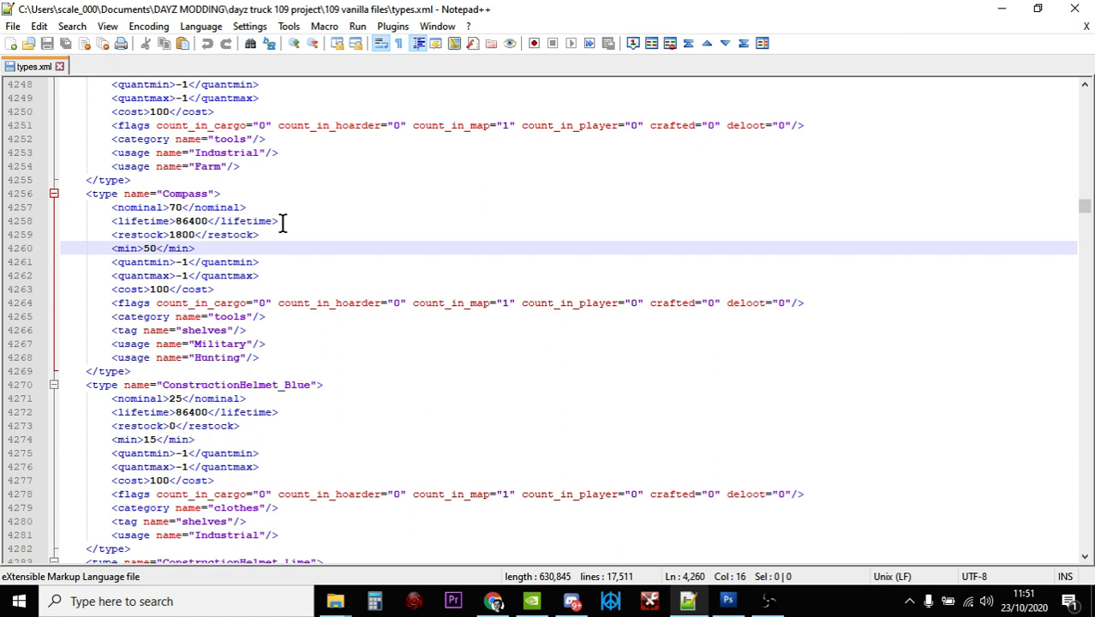
left_click(203, 221)
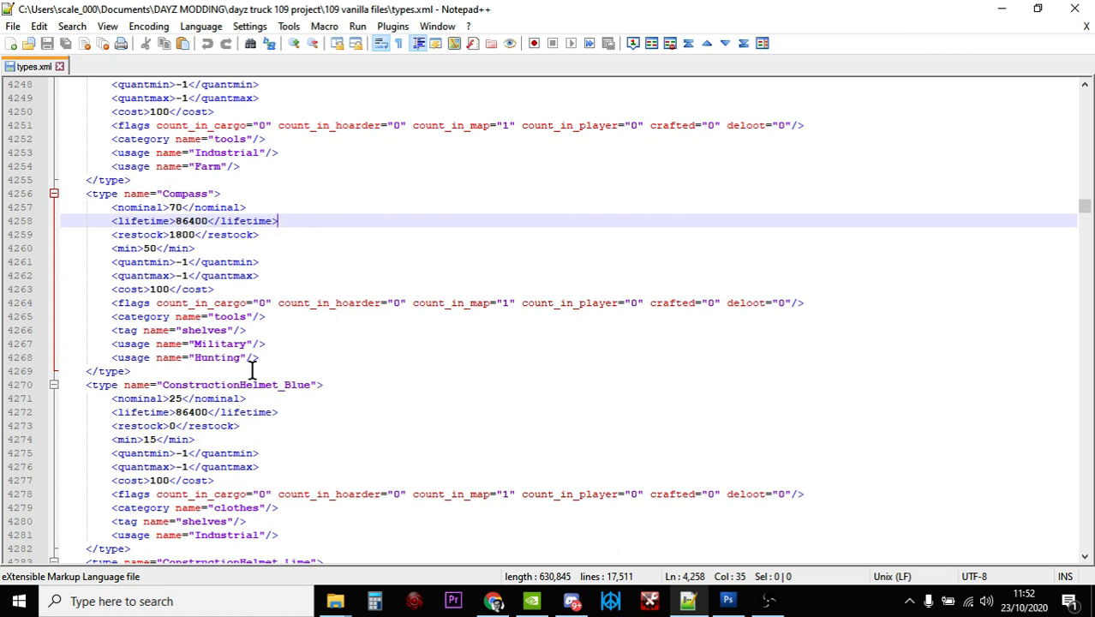
left_click(513, 303)
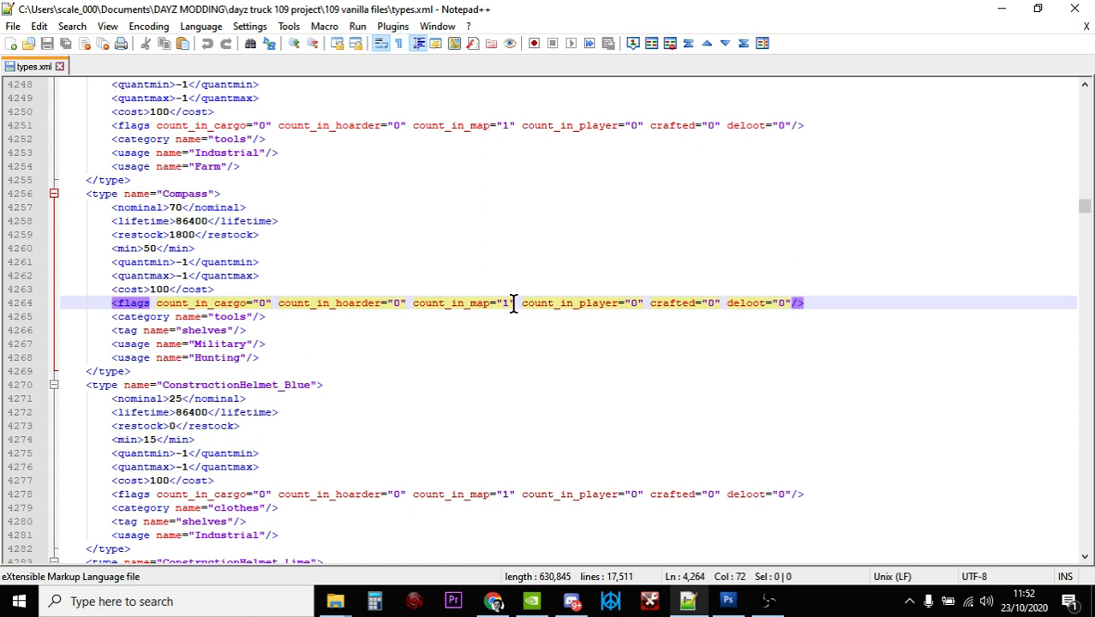
left_click(280, 315)
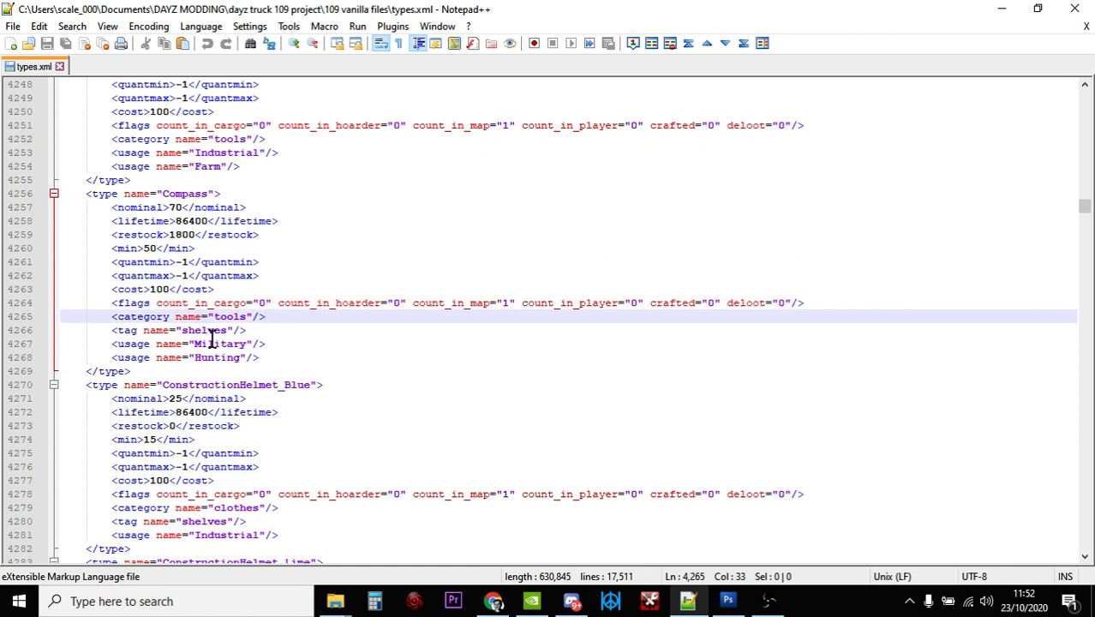
left_click(265, 354)
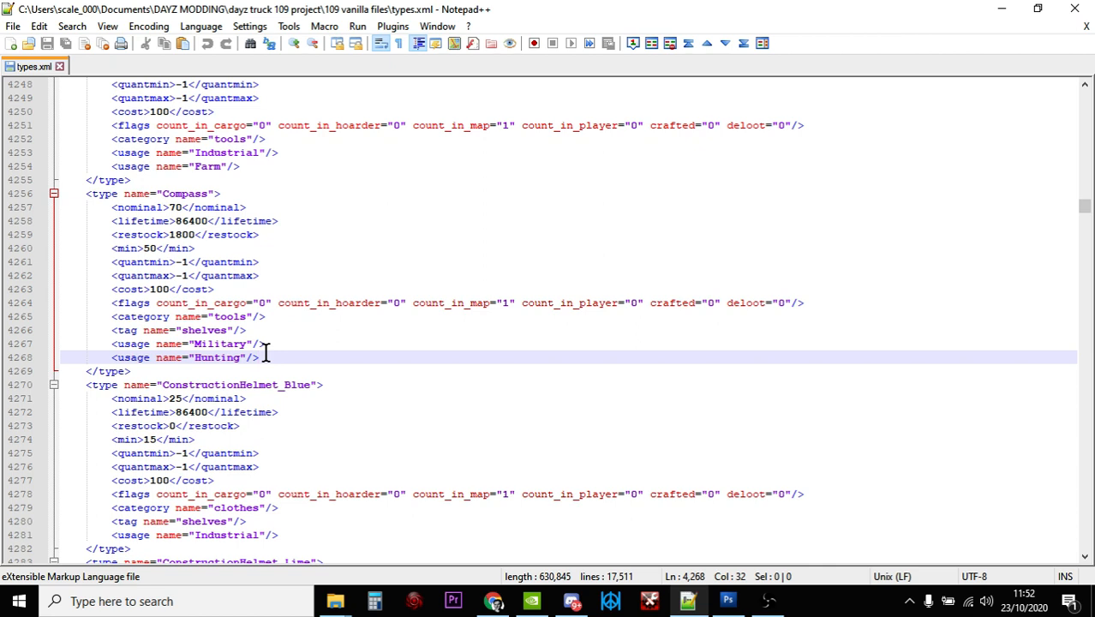
Set the Compass entry's nominal value to 100 and its min value to 90
left_click(181, 207)
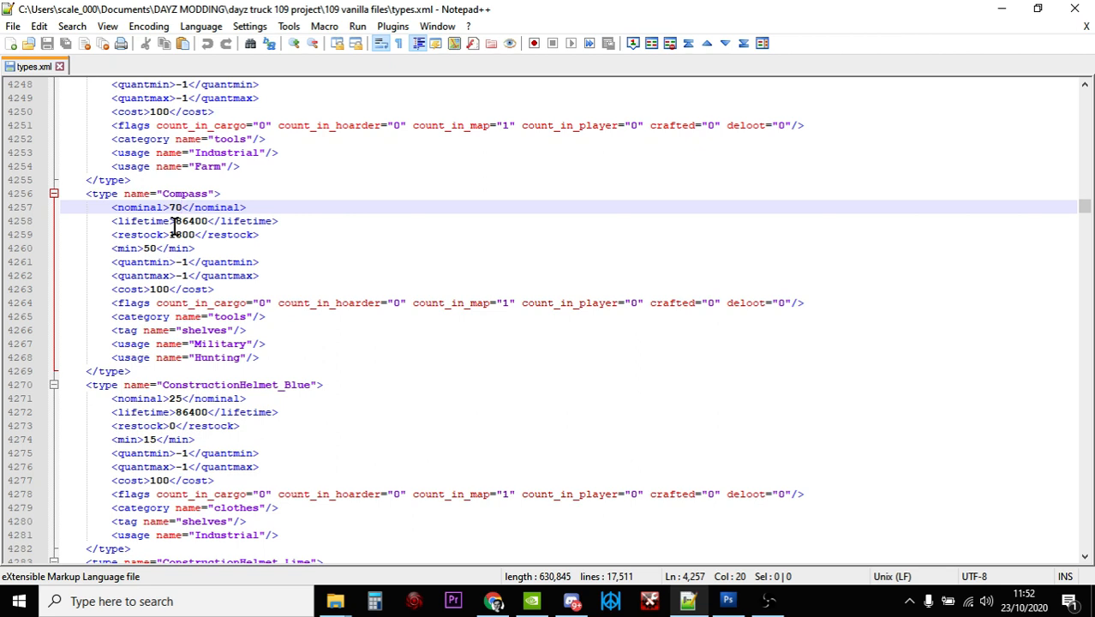
key("BackSpace")
key("BackSpace")
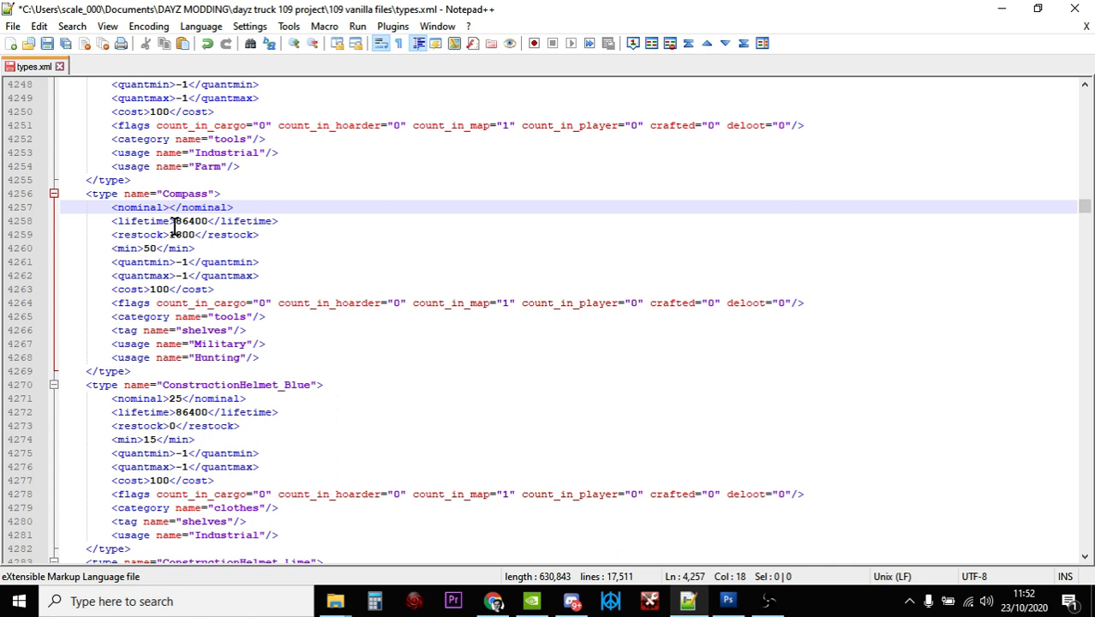
type("100")
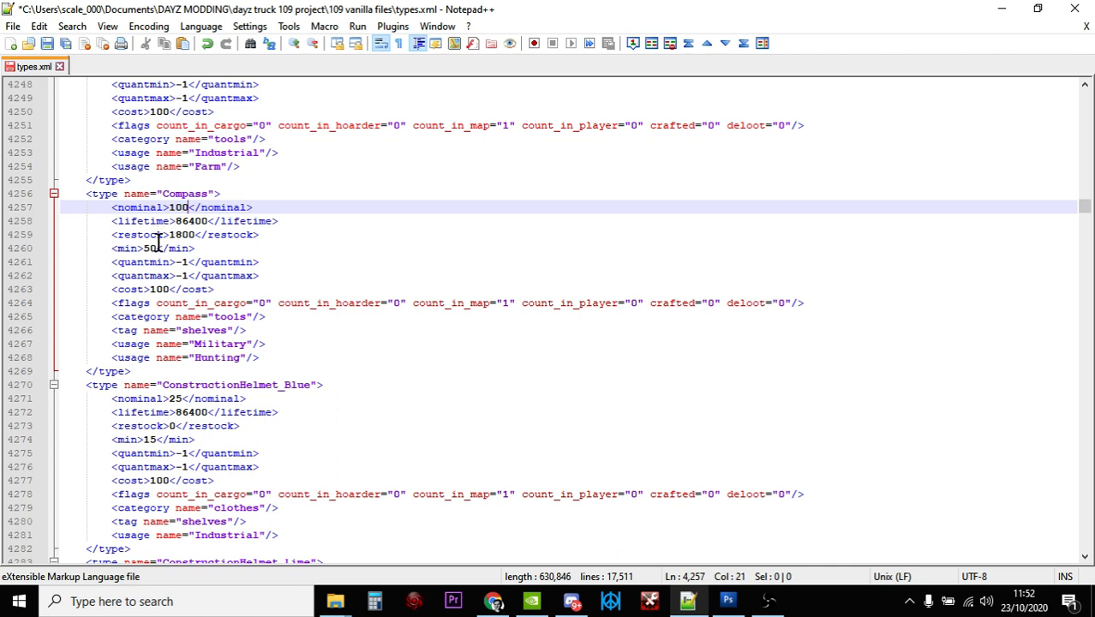
left_click(153, 248)
key("BackSpace")
key("BackSpace")
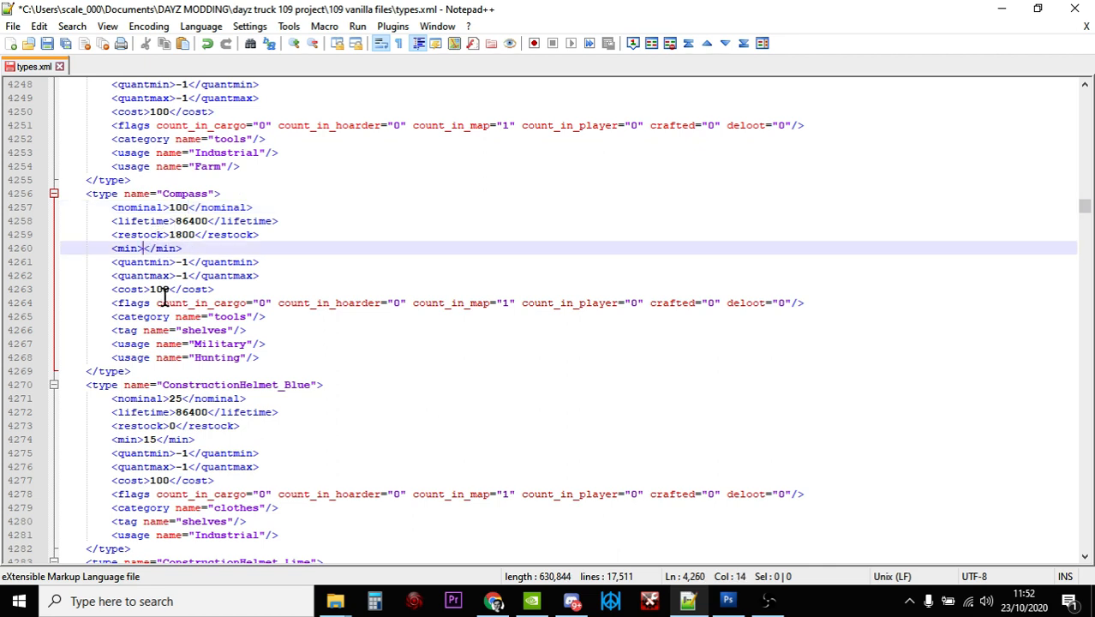
type("90")
left_click(315, 330)
Copy the Compass entry's Military and Hunting usage lines and paste them directly below the originals
scroll(317, 321, "down", 1)
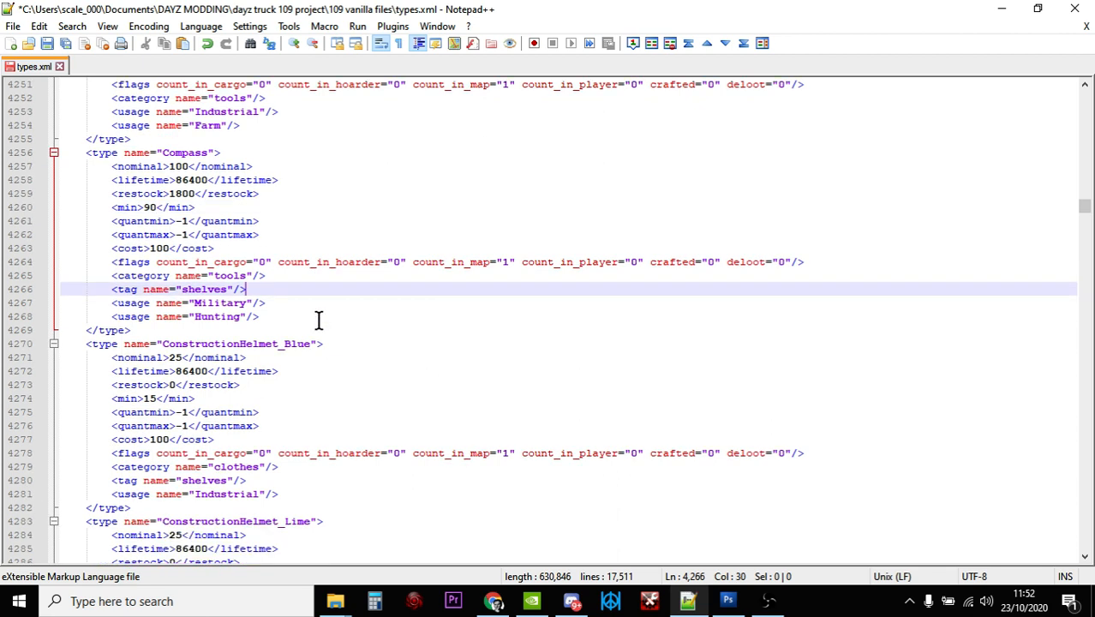
left_click(288, 318)
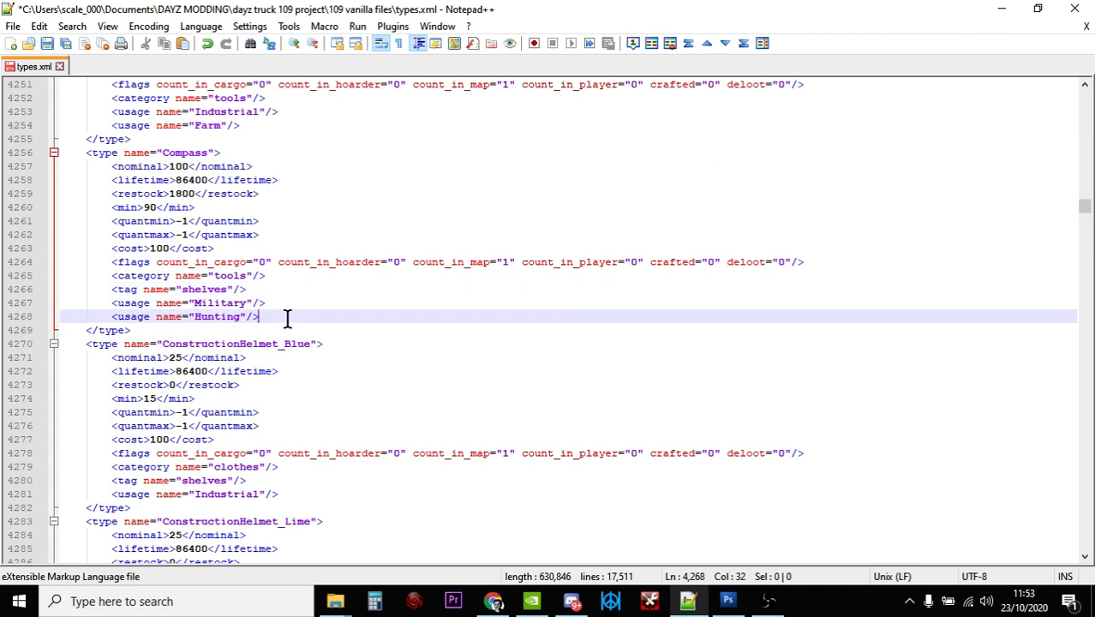
key("Return")
key("Return")
key("Return")
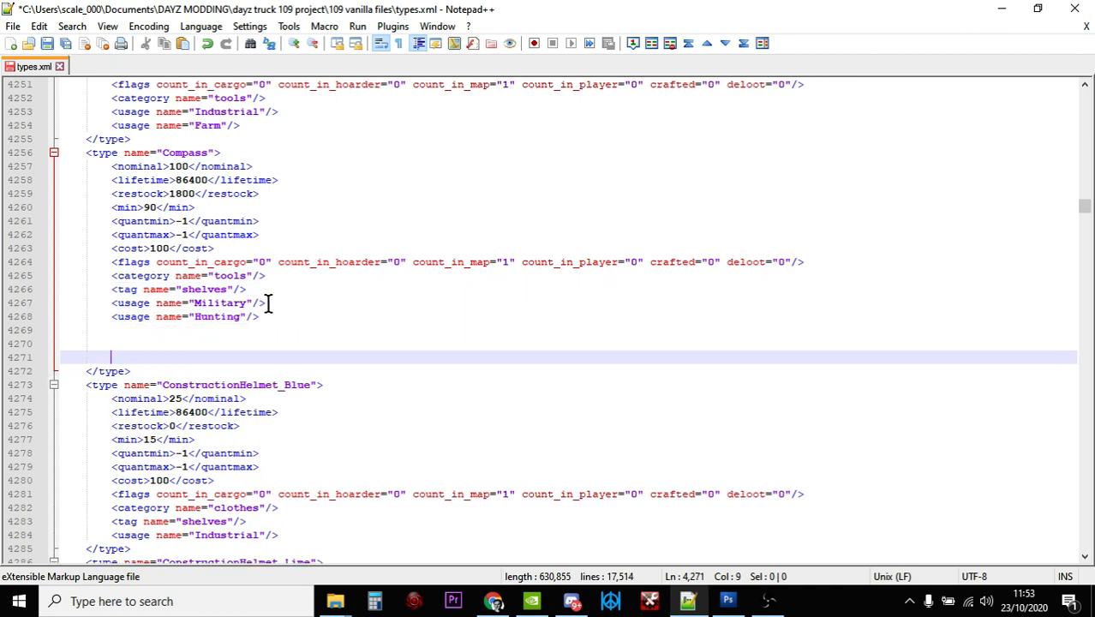
left_click(268, 302)
left_click_drag(261, 317, 110, 304)
right_click(125, 312)
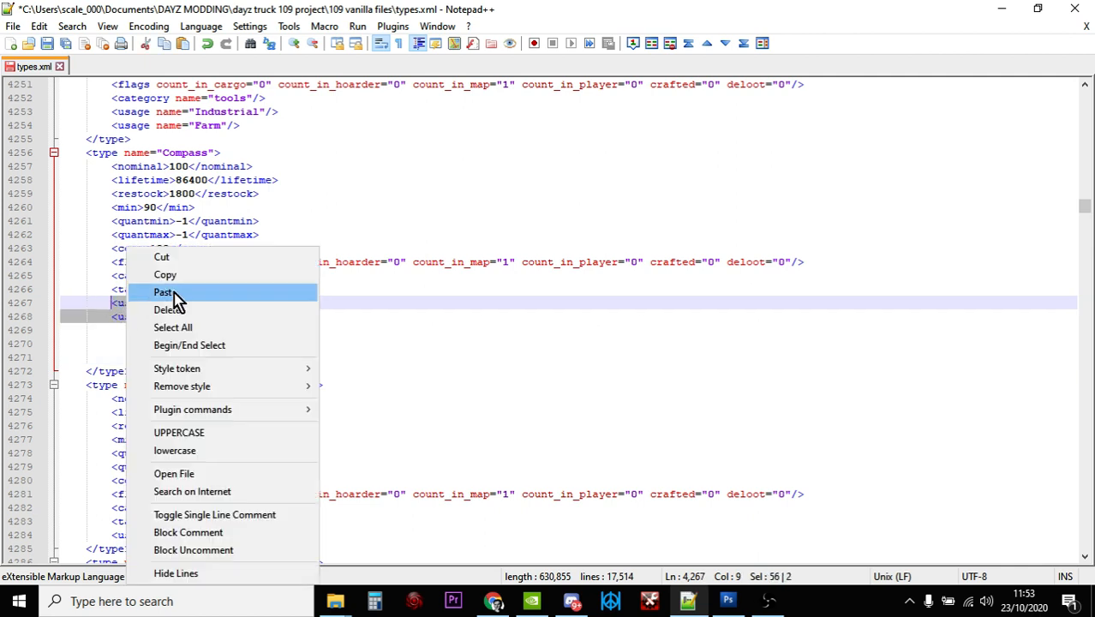
left_click(183, 274)
left_click(149, 332)
right_click(150, 335)
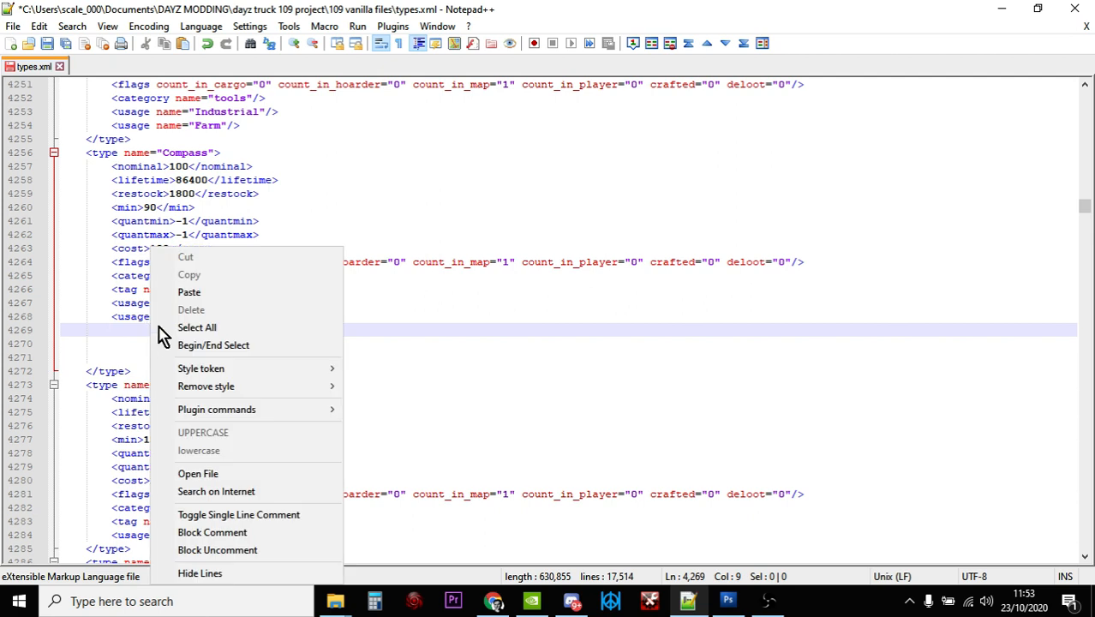
left_click(212, 292)
Remove the leftover blank lines before the closing type tag of the Compass entry
left_click(189, 366)
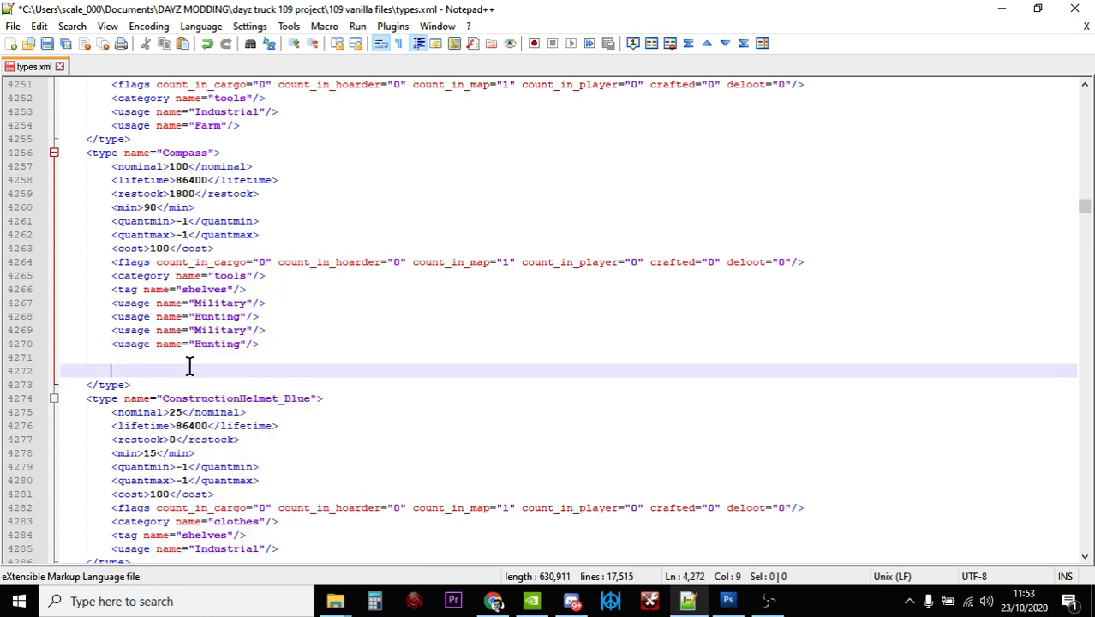
key("BackSpace")
key("BackSpace")
key("BackSpace")
key("BackSpace")
key("BackSpace")
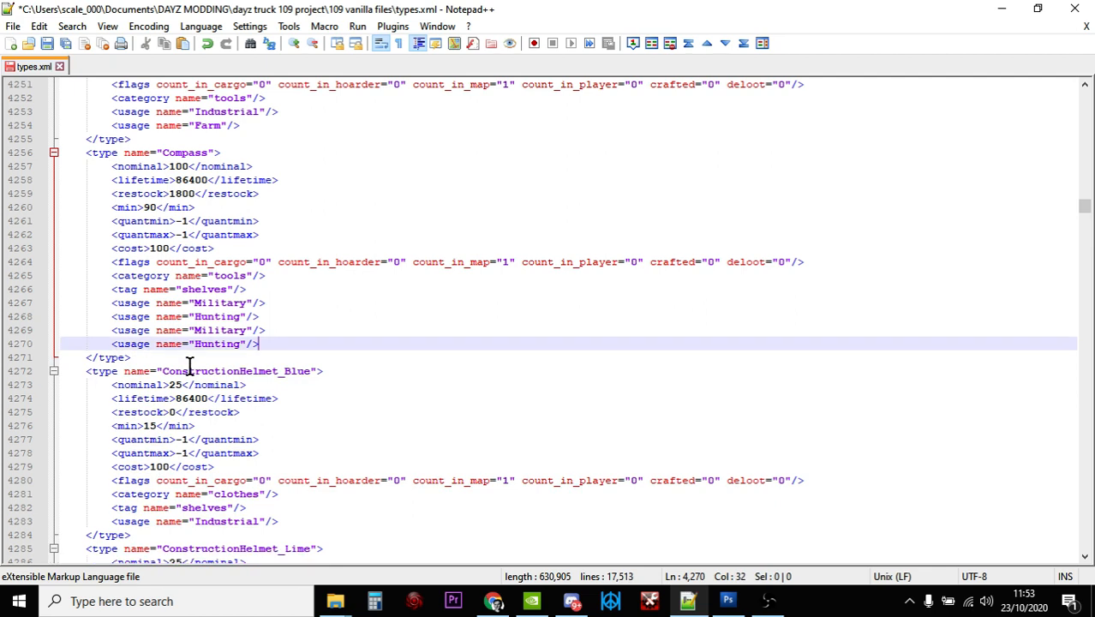
Change the usage name in the duplicated Military line of the Compass entry to Town
left_click(245, 330)
key("BackSpace")
key("BackSpace")
key("BackSpace")
key("BackSpace")
key("BackSpace")
key("BackSpace")
key("BackSpace")
key("BackSpace")
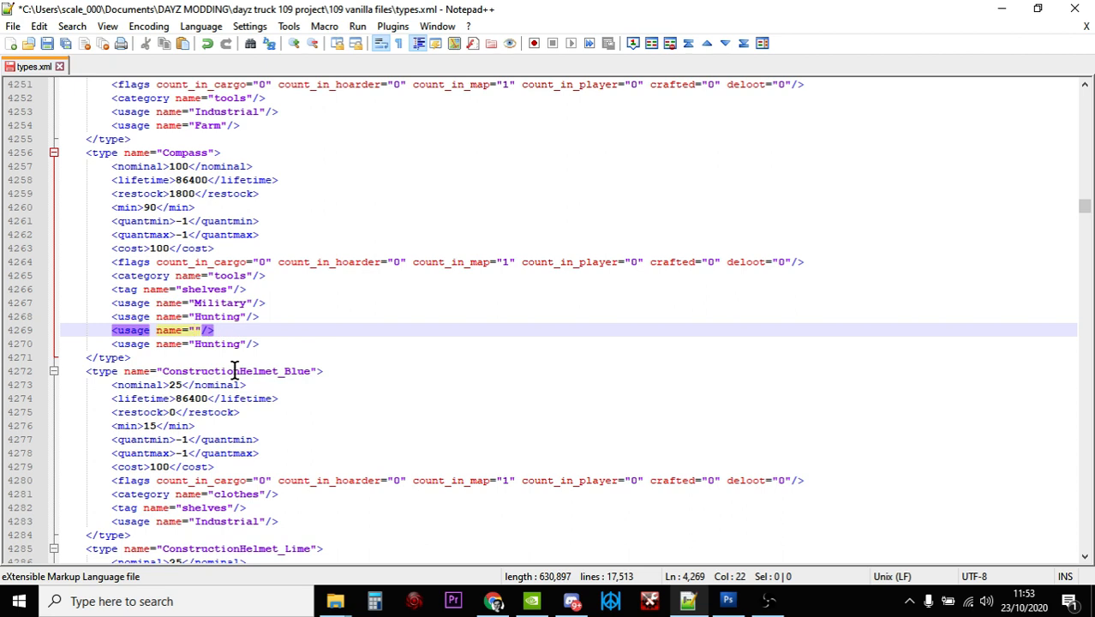
type("Town")
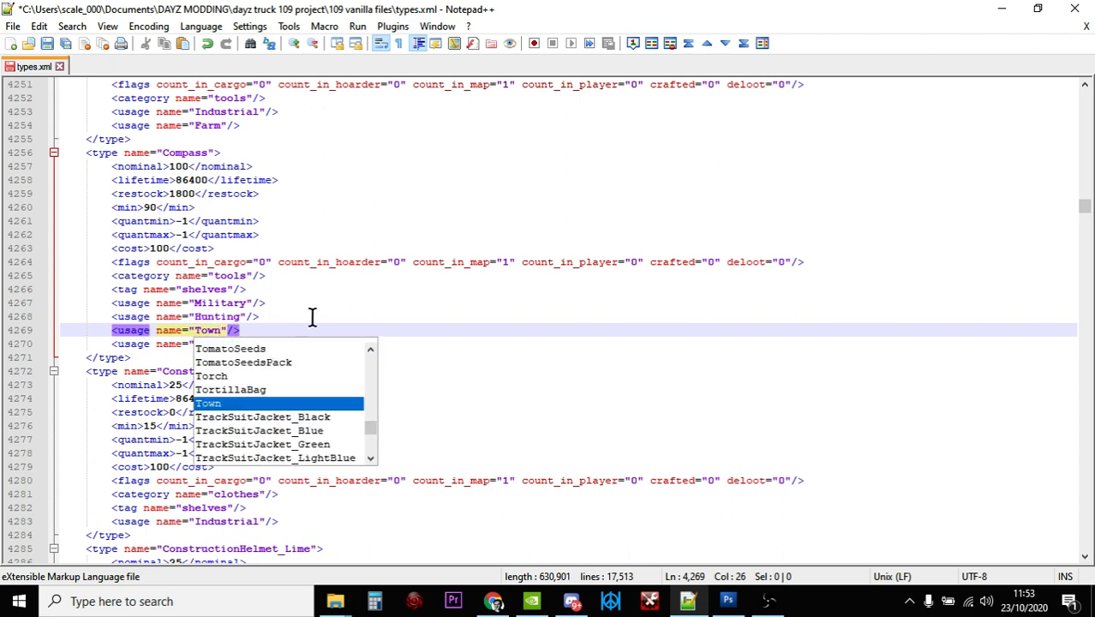
left_click(312, 316)
Change the usage name in the duplicated Hunting line of the Compass entry to Village
left_click(239, 344)
key("BackSpace")
key("BackSpace")
key("BackSpace")
key("BackSpace")
key("BackSpace")
key("BackSpace")
key("BackSpace")
type("Village\"/>")
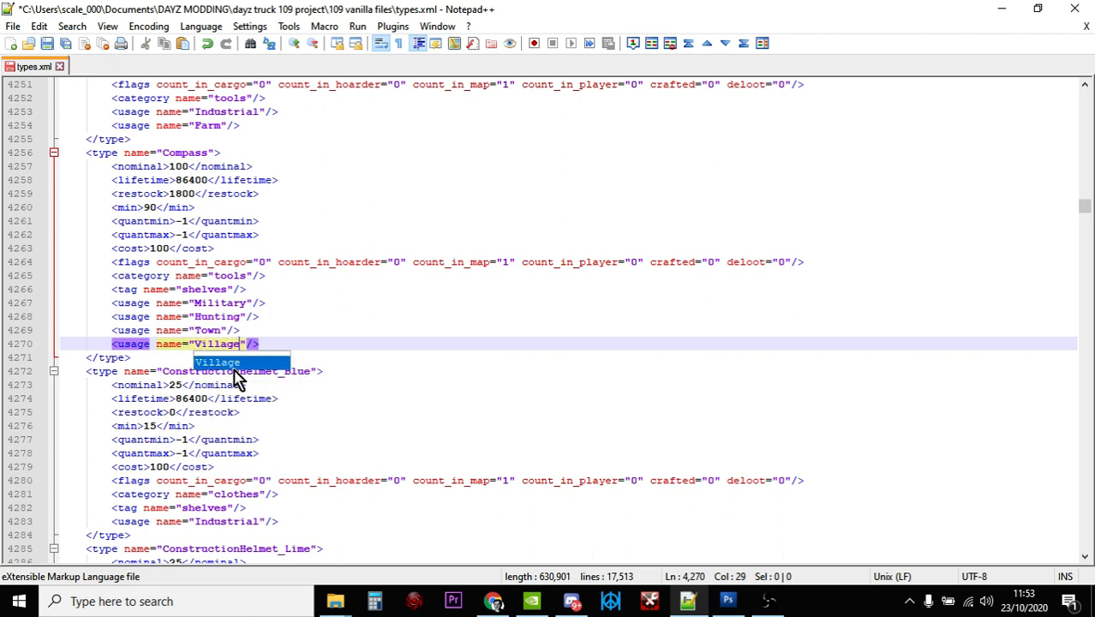
left_click(338, 318)
Switch to the browser and review the location tag definitions on the DayZ Wiki's Central Loot Economy page
left_click(494, 600)
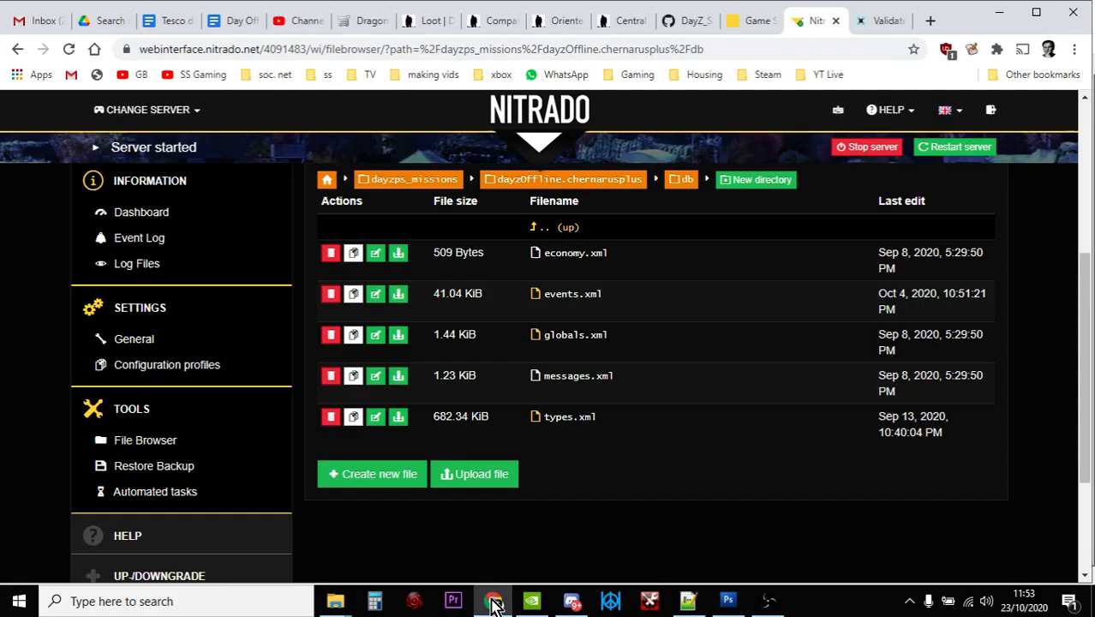
left_click(632, 24)
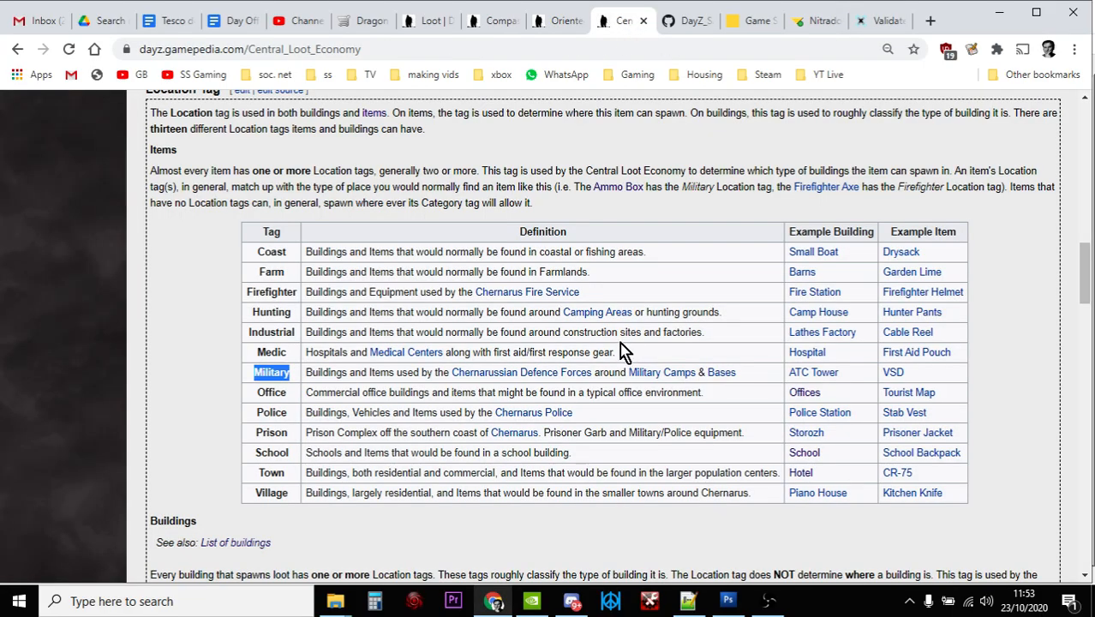
scroll(622, 351, "up", 4)
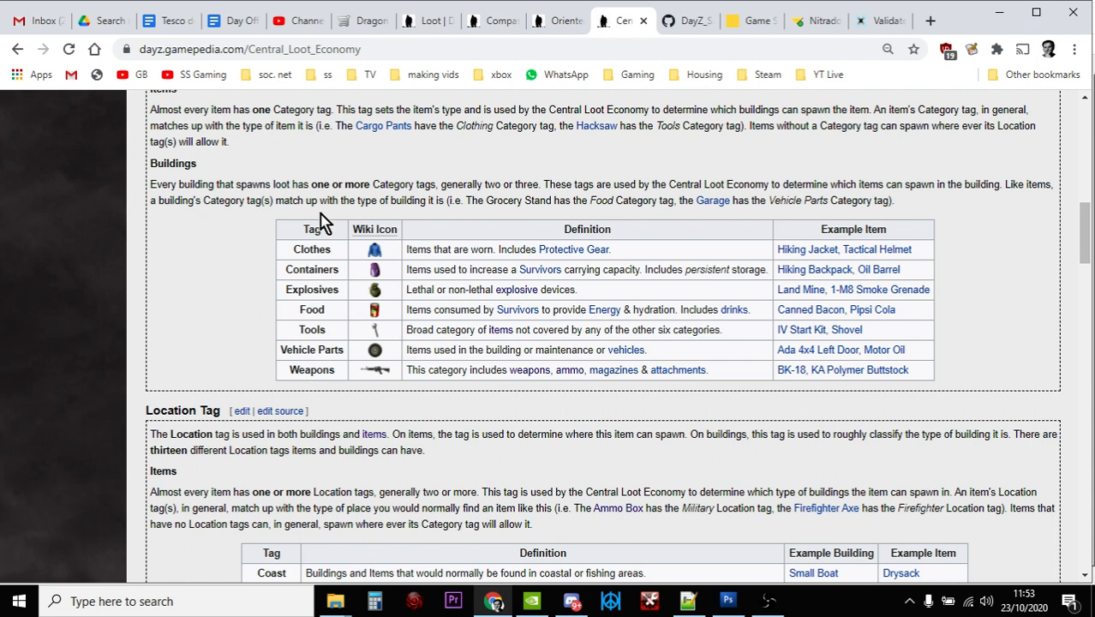
scroll(413, 325, "down", 4)
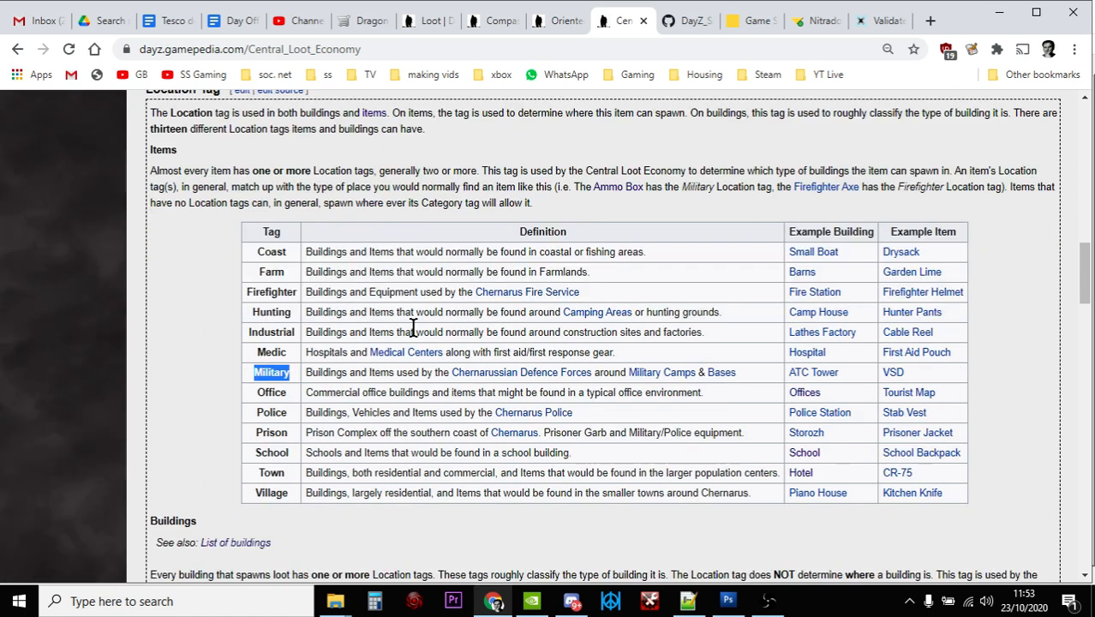
scroll(413, 325, "down", 1)
left_click(202, 310)
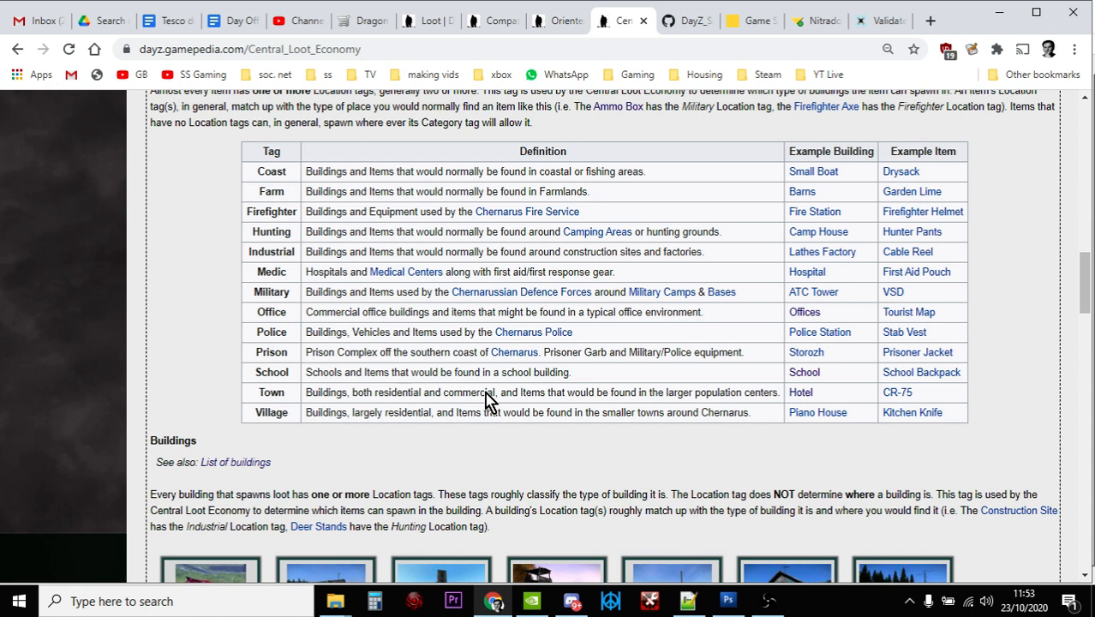
Switch back to types.xml in Notepad++ and search for the next occurrence of "compass" after the Compass entry
left_click(688, 600)
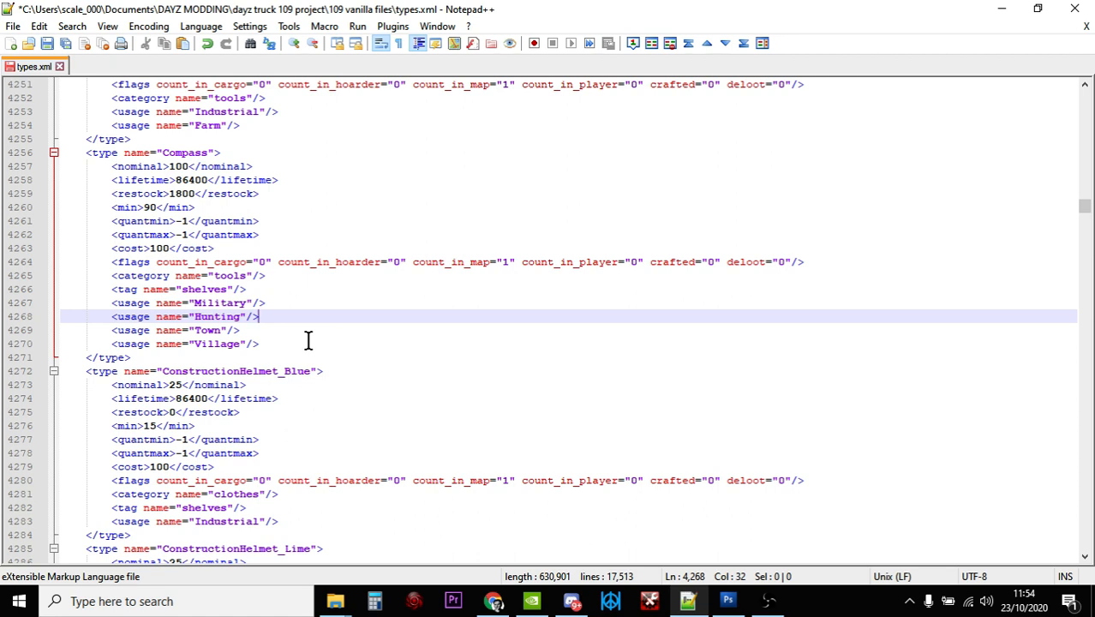
left_click(308, 340)
key("ctrl+f")
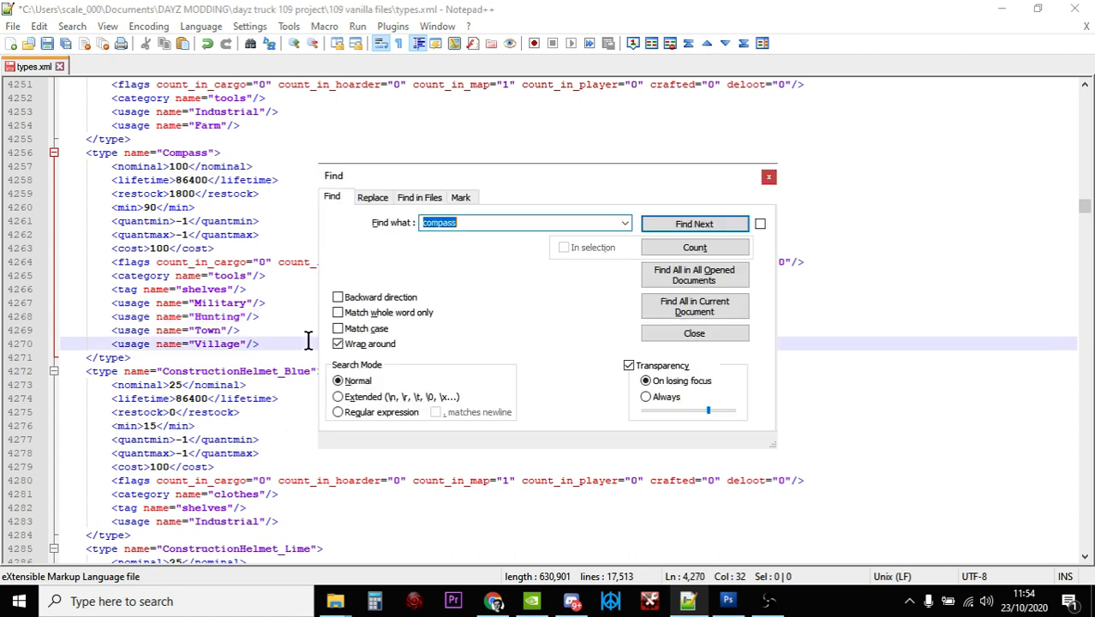
key("Return")
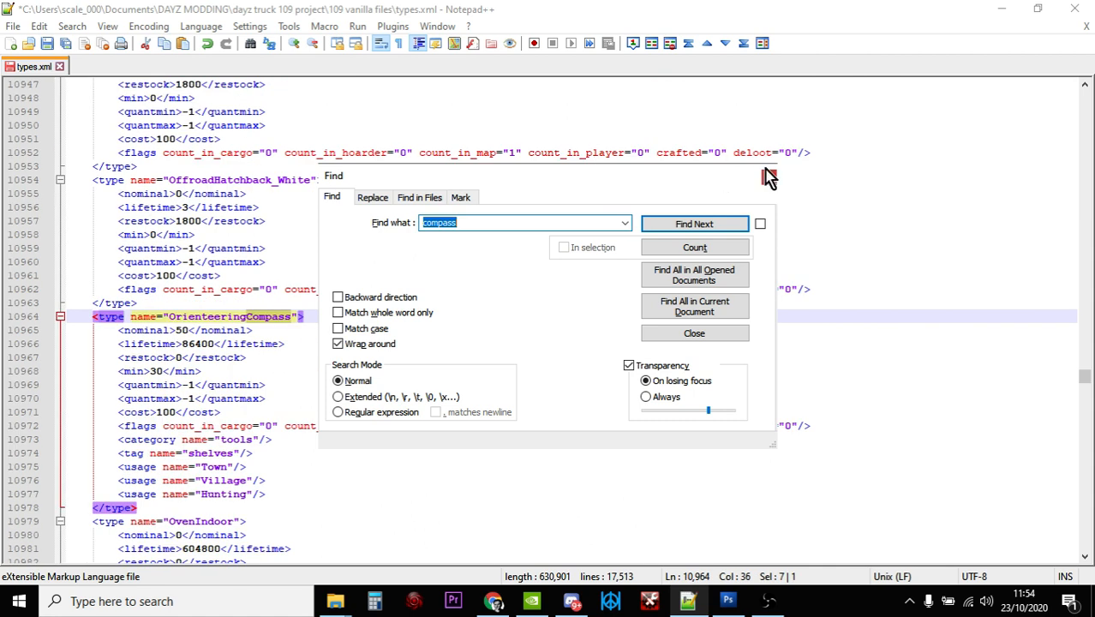
left_click(768, 176)
Set the nominal value of the OrienteeringCompass entry to 75
scroll(581, 360, "down", 2)
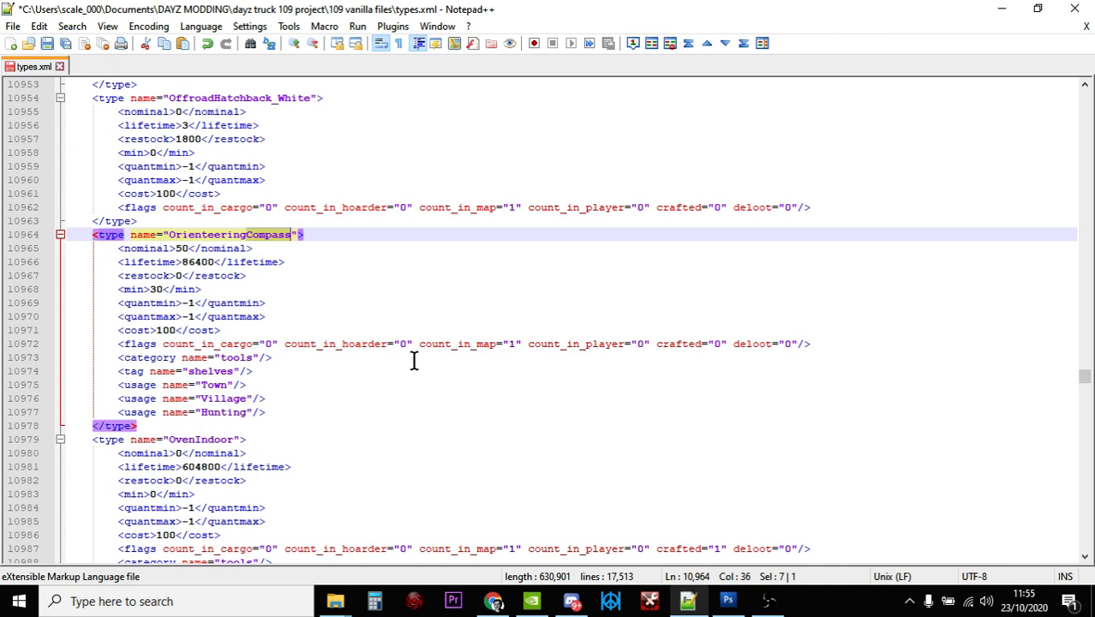
left_click(187, 248)
key("BackSpace")
key("BackSpace")
type("75")
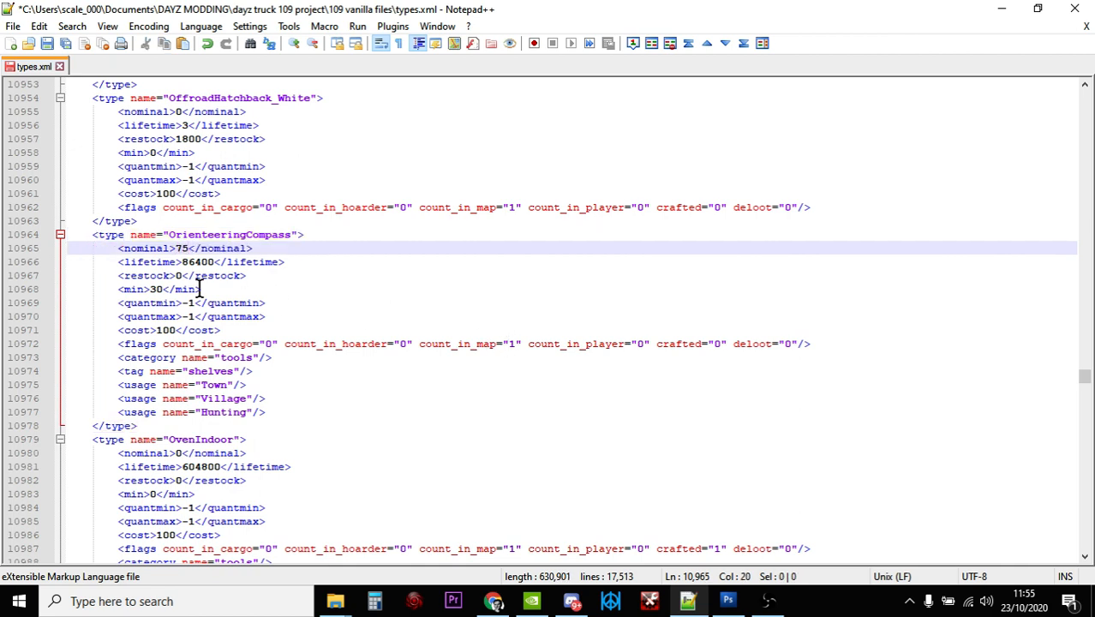
Set the min value of the OrienteeringCompass entry to 60
left_click(162, 288)
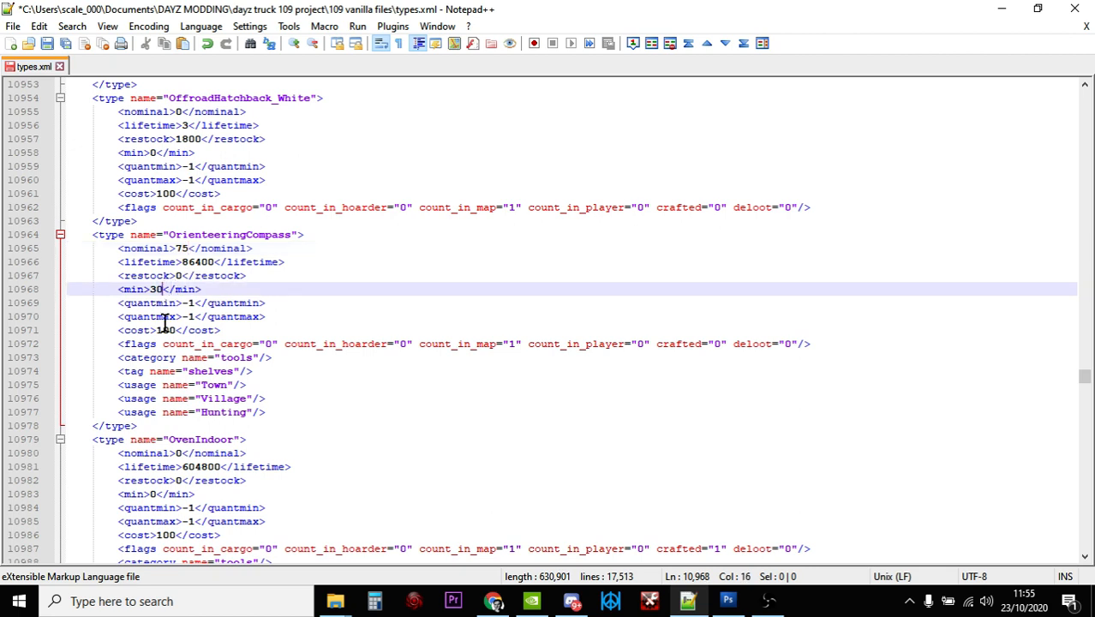
key("BackSpace")
key("BackSpace")
type("60")
left_click(292, 356)
scroll(292, 355, "down", 1)
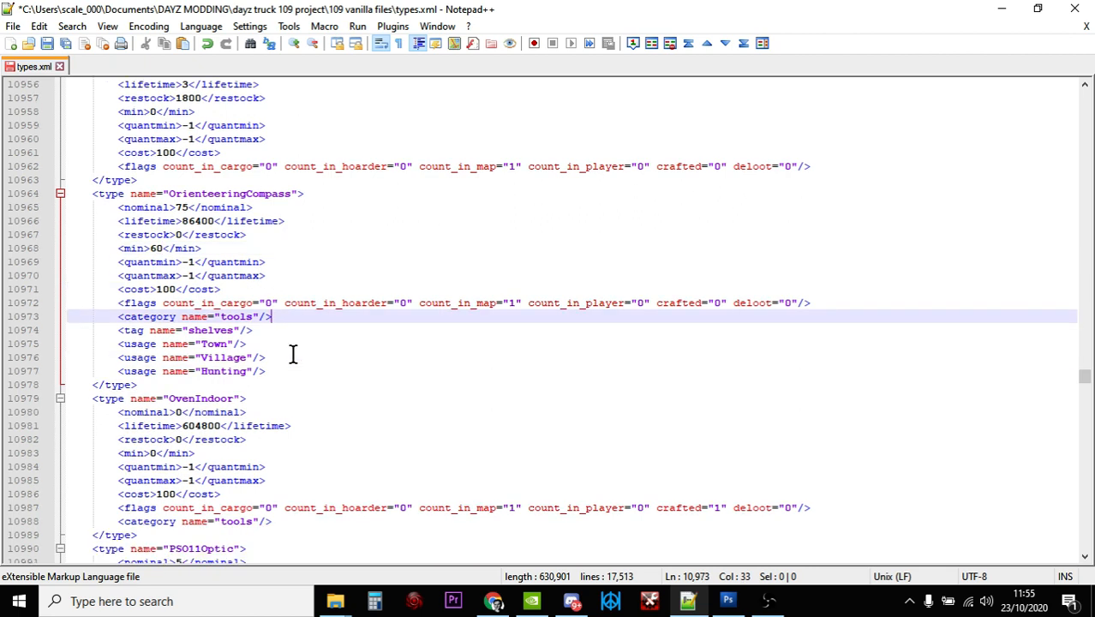
scroll(293, 355, "down", 1)
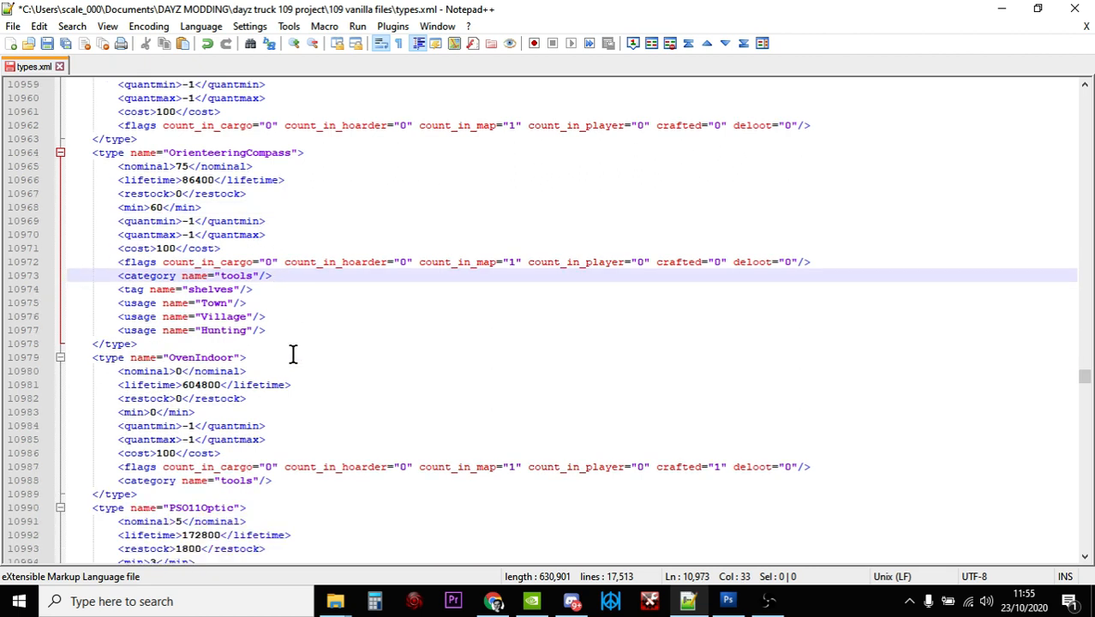
Search for "compass" to get back to the Compass entry and copy its Town and Village usage lines
left_click(265, 303)
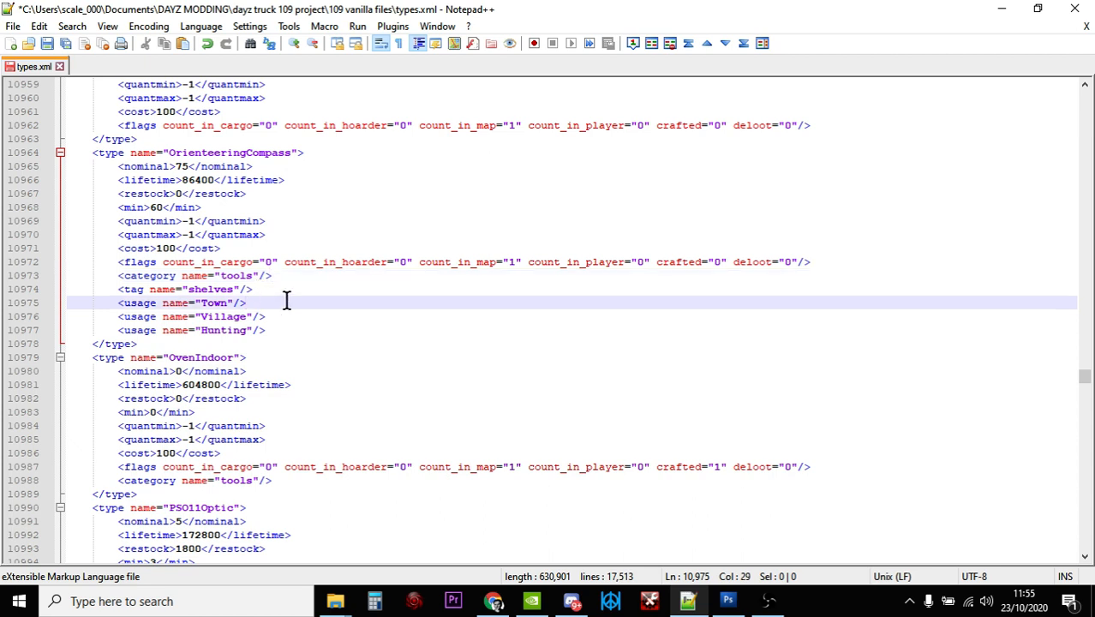
key("ctrl+f")
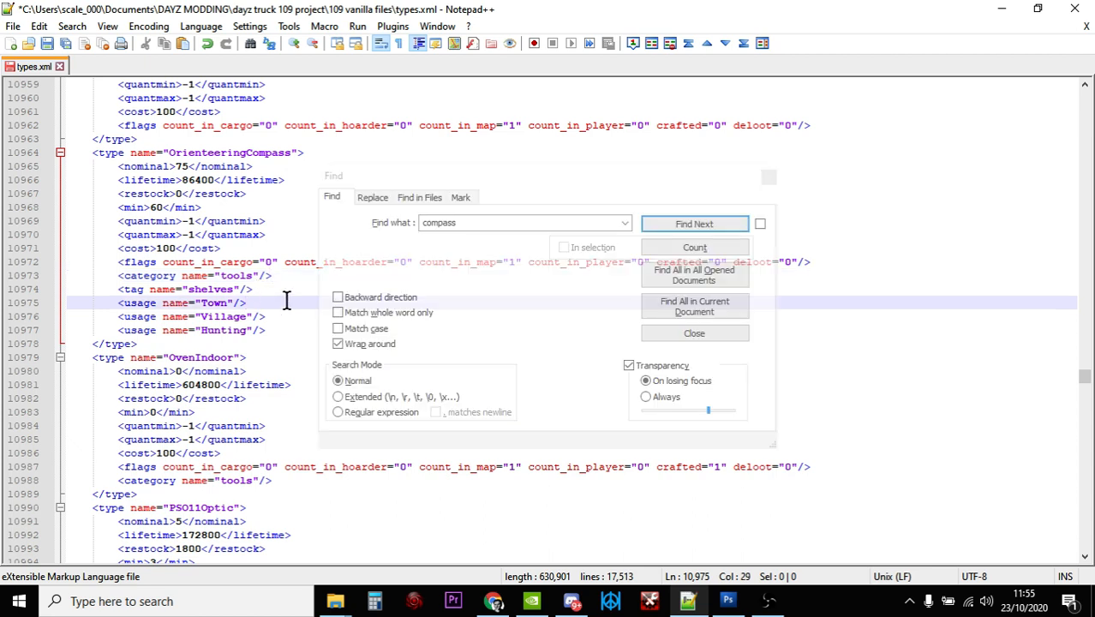
left_click(506, 222)
left_click(674, 228)
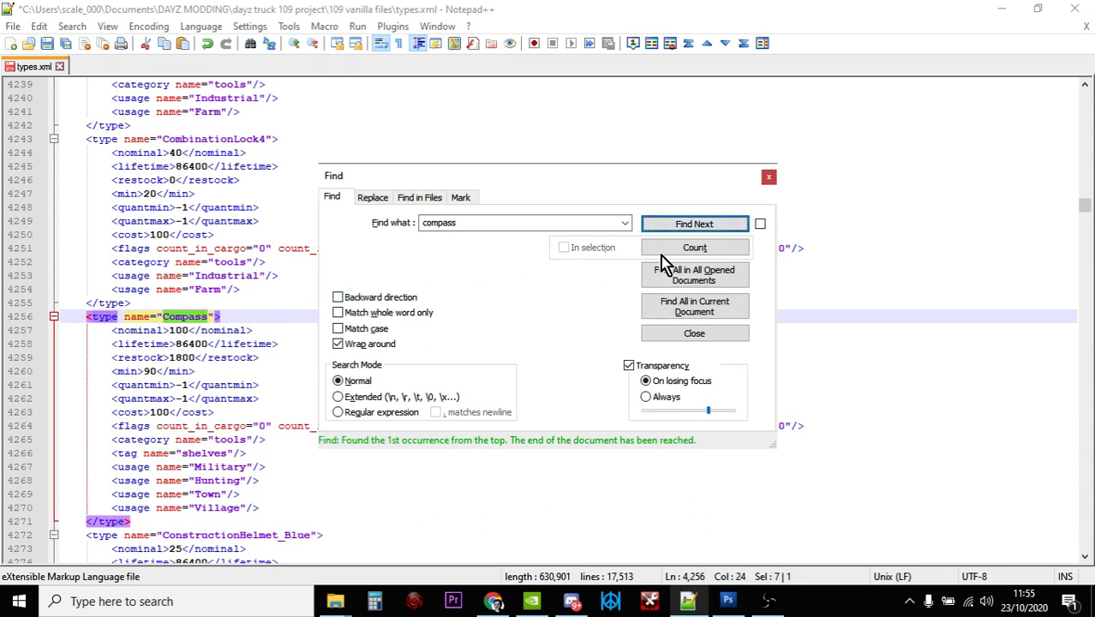
left_click(769, 177)
scroll(388, 410, "down", 2)
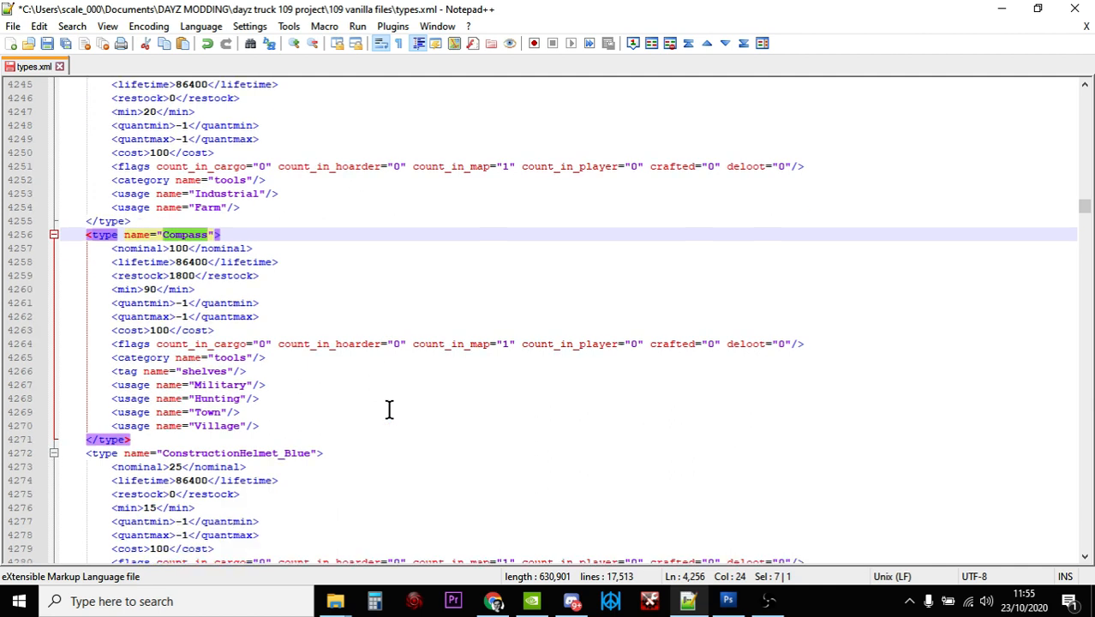
left_click_drag(265, 428, 107, 415)
key("ctrl+c")
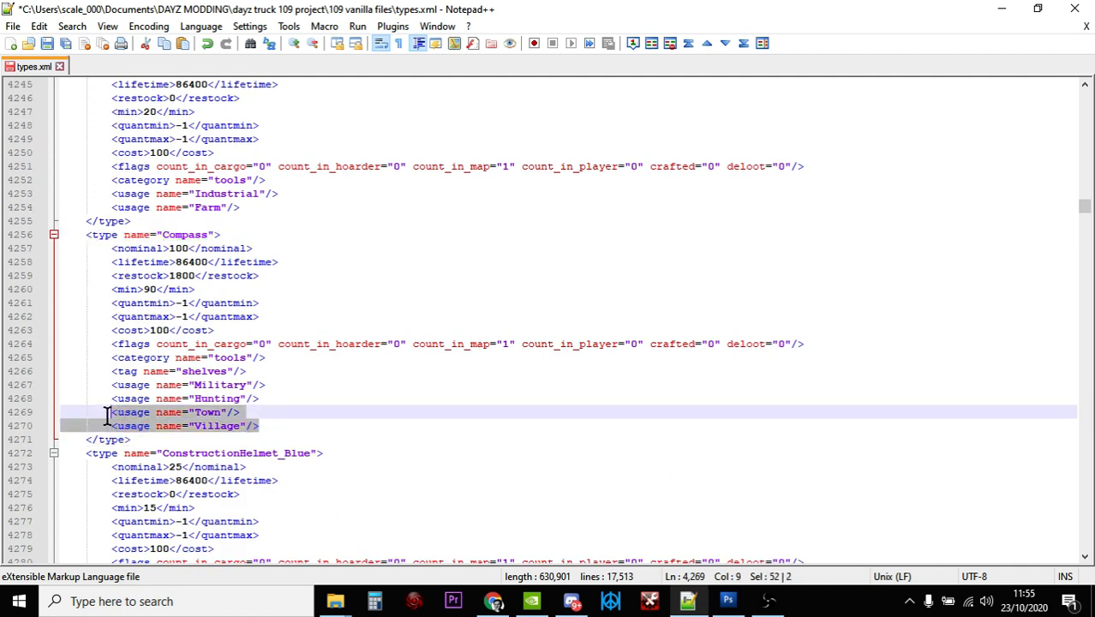
right_click(147, 420)
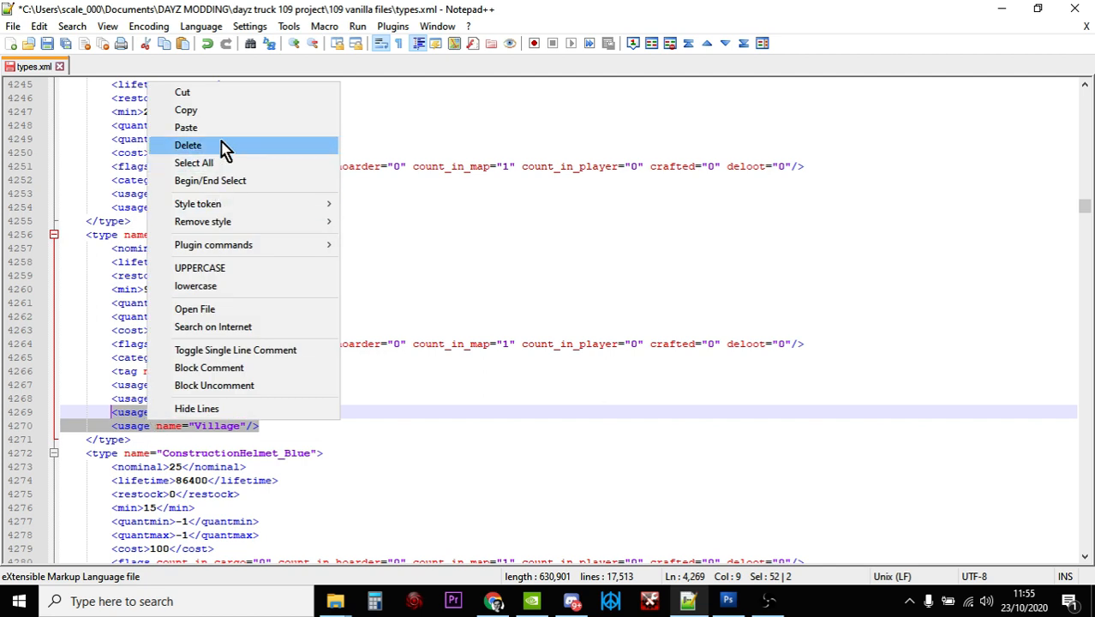
left_click(215, 112)
left_click(347, 243)
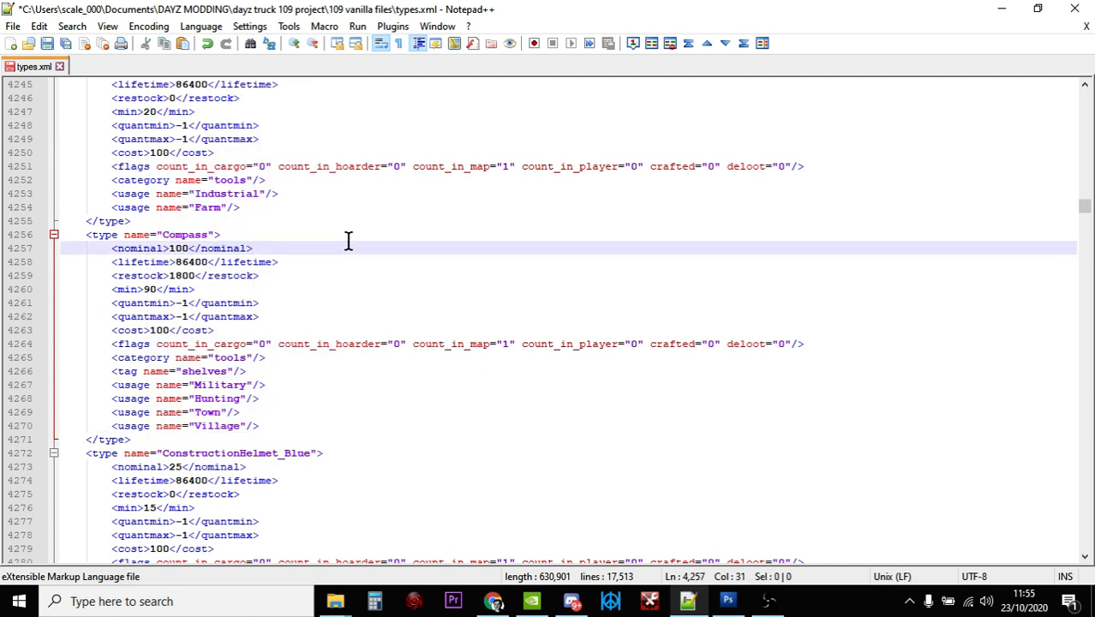
Find the OrienteeringCompass entry again and paste the copied usage lines on a new line below its Hunting usage
key("ctrl+f")
key("Return")
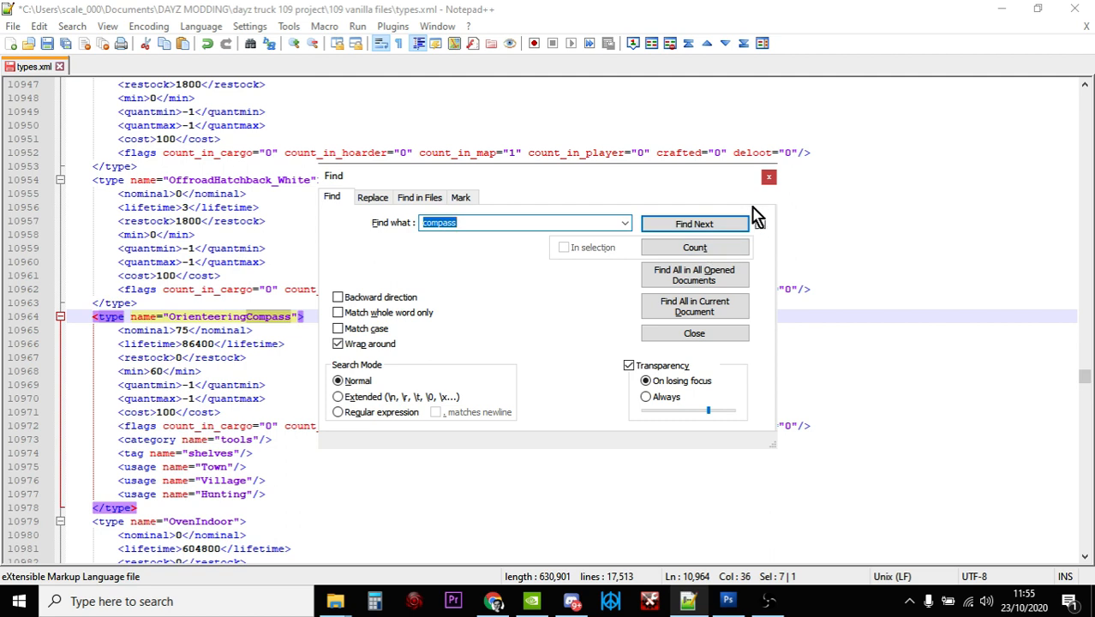
left_click(768, 176)
scroll(435, 440, "down", 1)
left_click(285, 453)
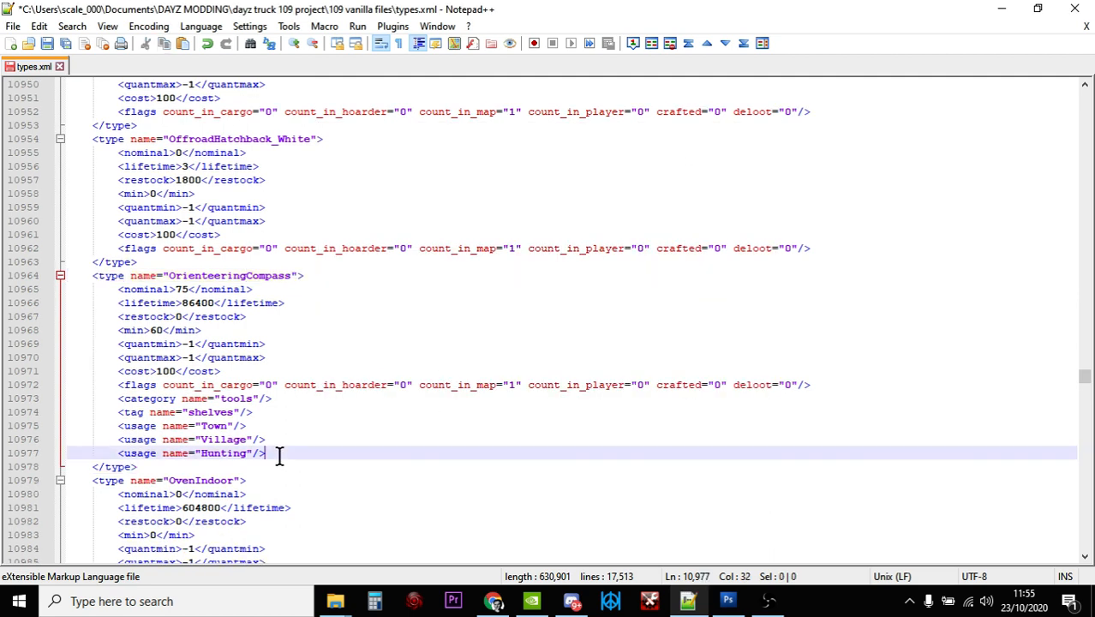
key("Return")
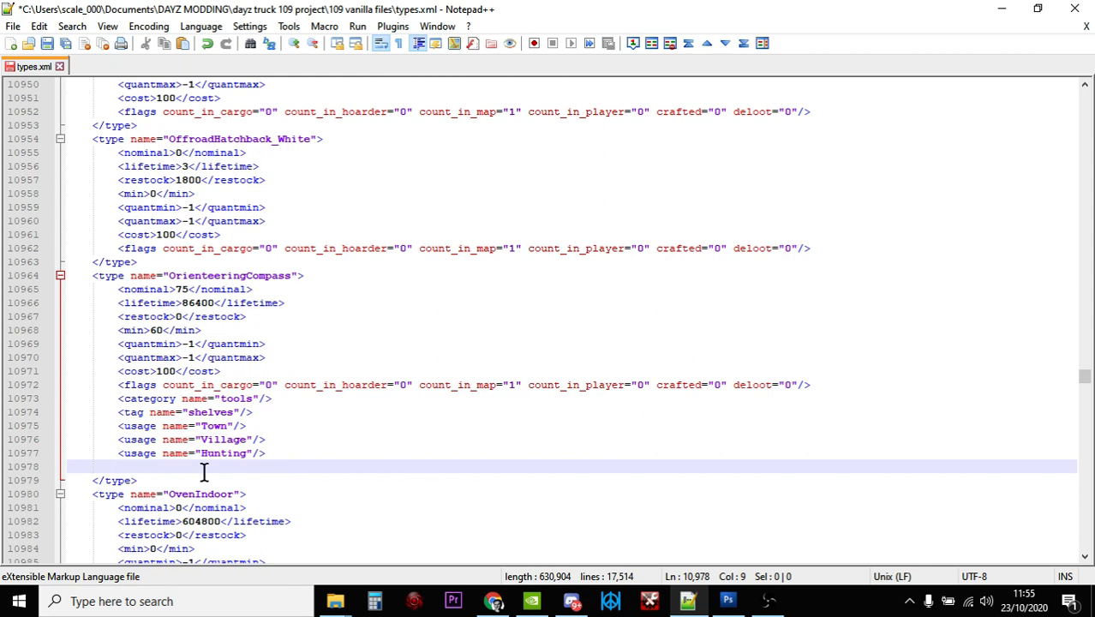
right_click(152, 470)
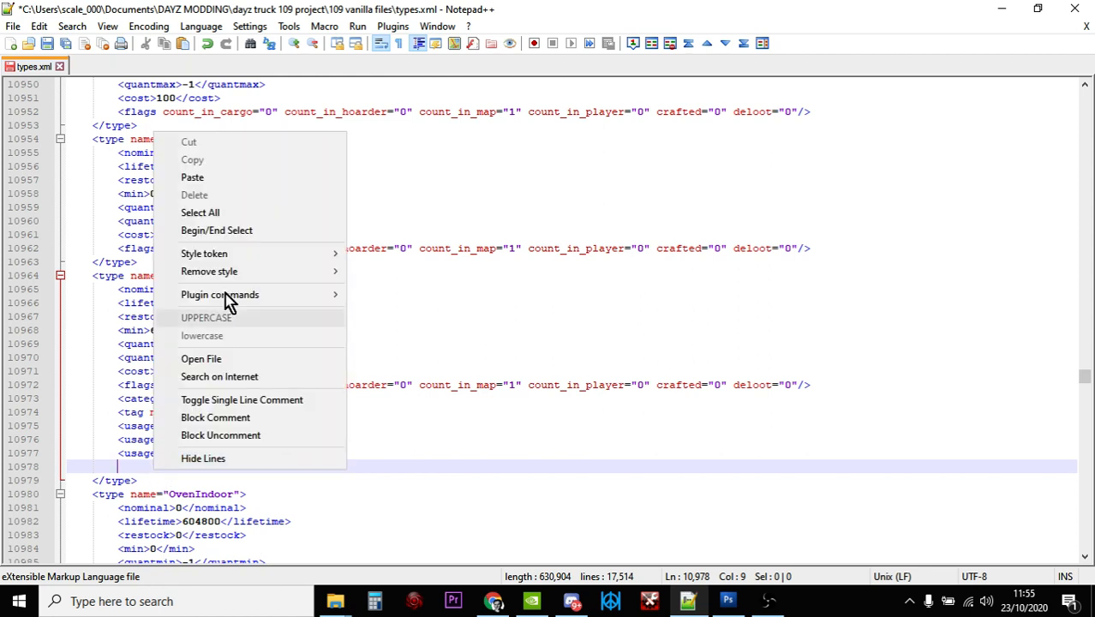
left_click(219, 177)
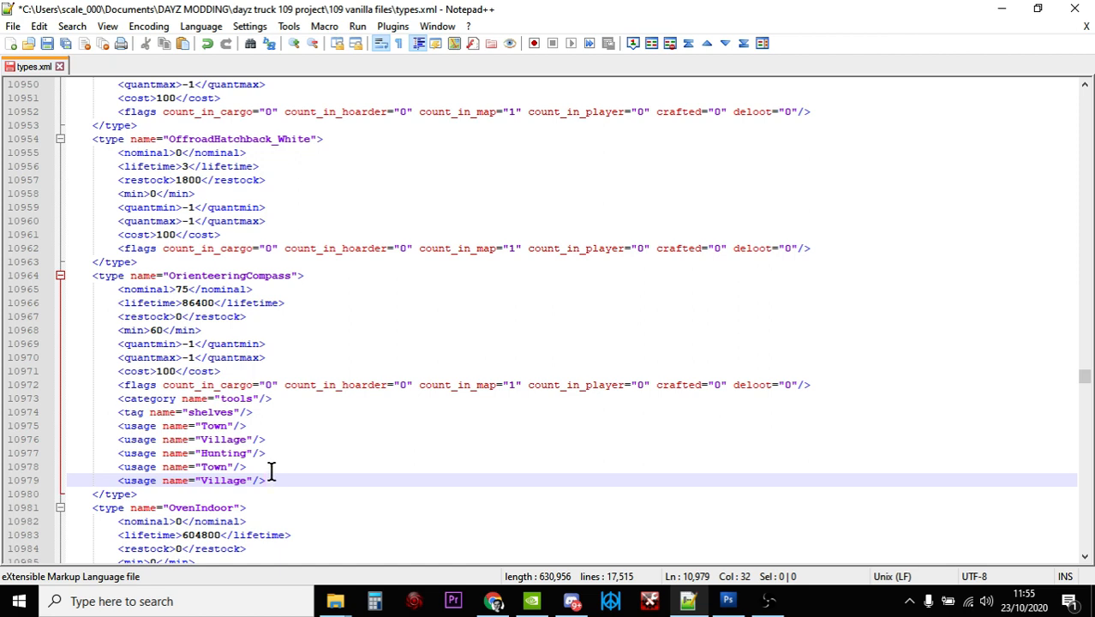
Delete the duplicate Village usage line and its leftover blank line from the end of the OrienteeringCompass entry
left_click_drag(281, 480, 39, 481)
key("BackSpace")
key("BackSpace")
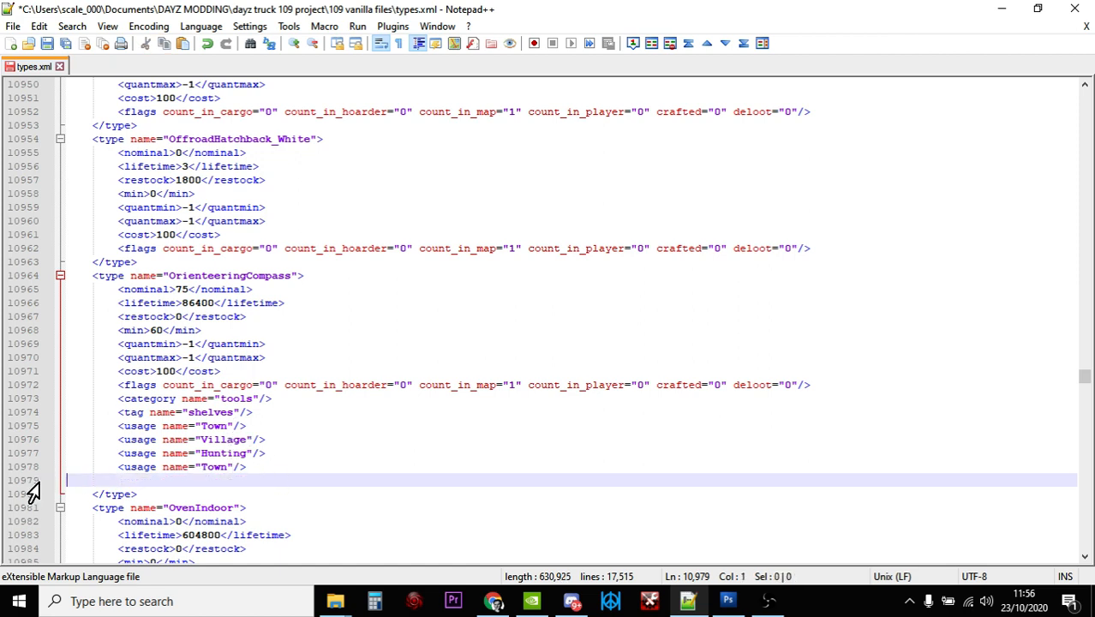
Change the usage name in the duplicated Town line of the OrienteeringCompass entry to Military
left_click(228, 467)
key("BackSpace")
key("BackSpace")
key("BackSpace")
key("BackSpace")
type("Military")
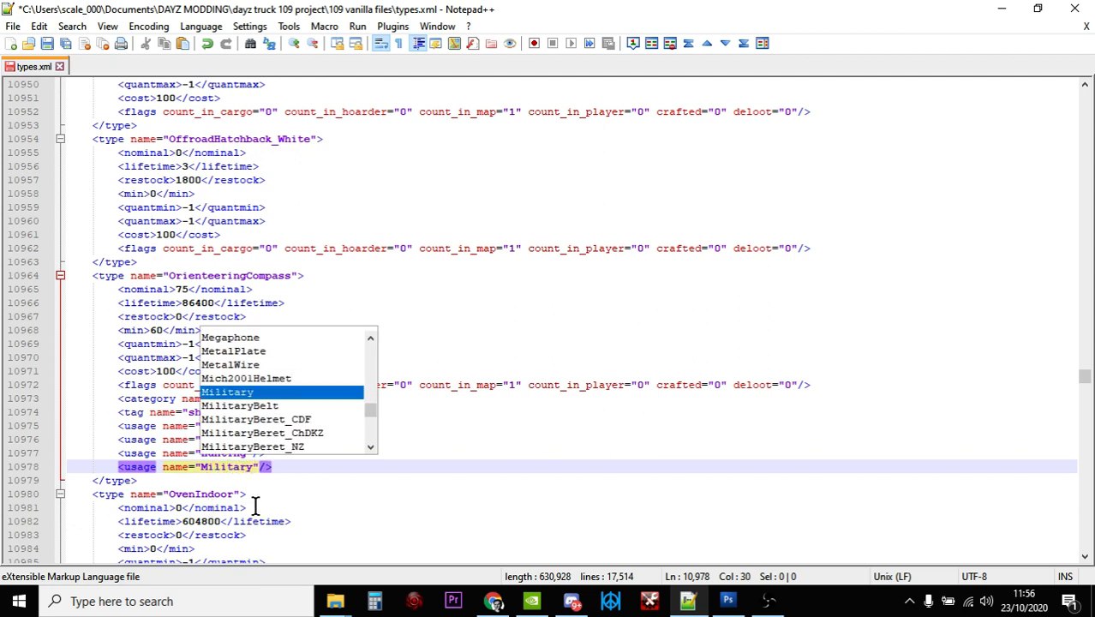
left_click(328, 507)
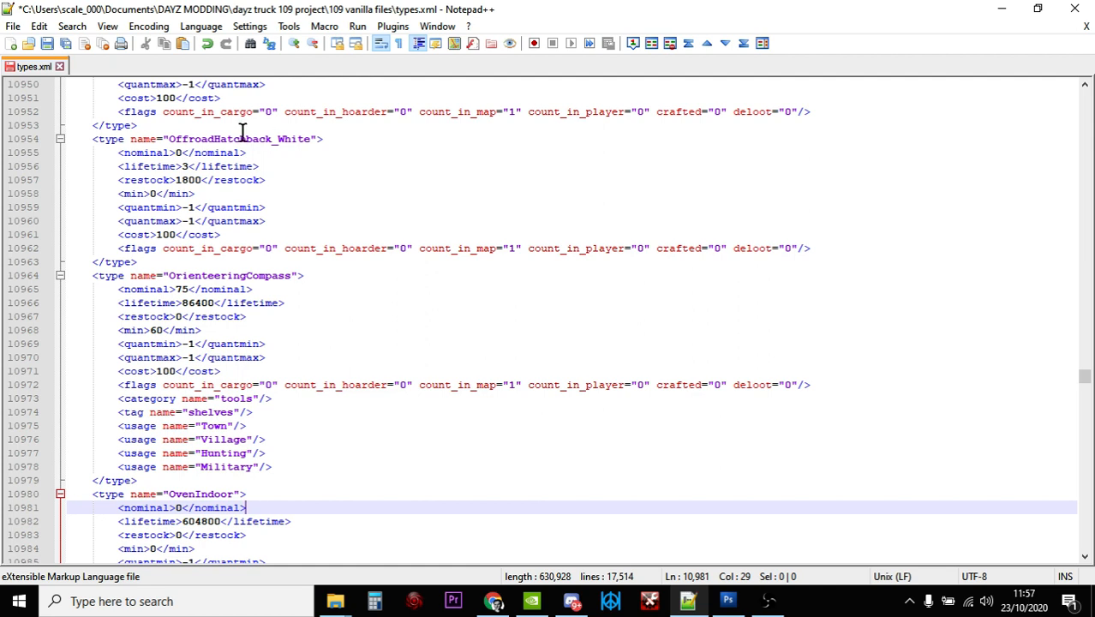
Switch to the browser and look over the document and file upload fields on the xmlvalidation.com page
left_click(494, 600)
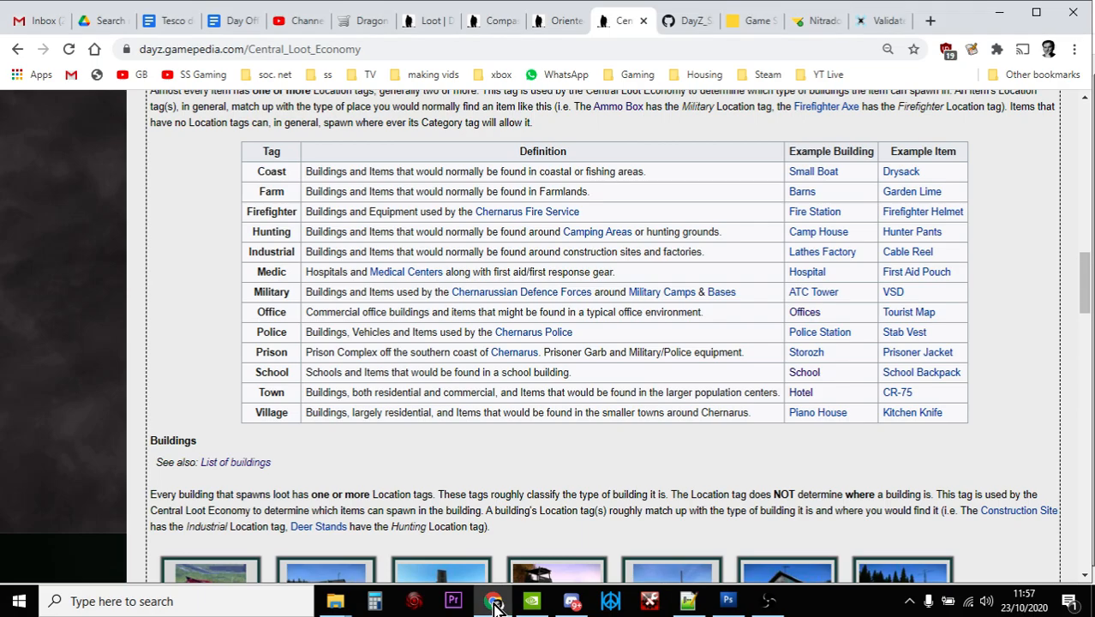
left_click(887, 20)
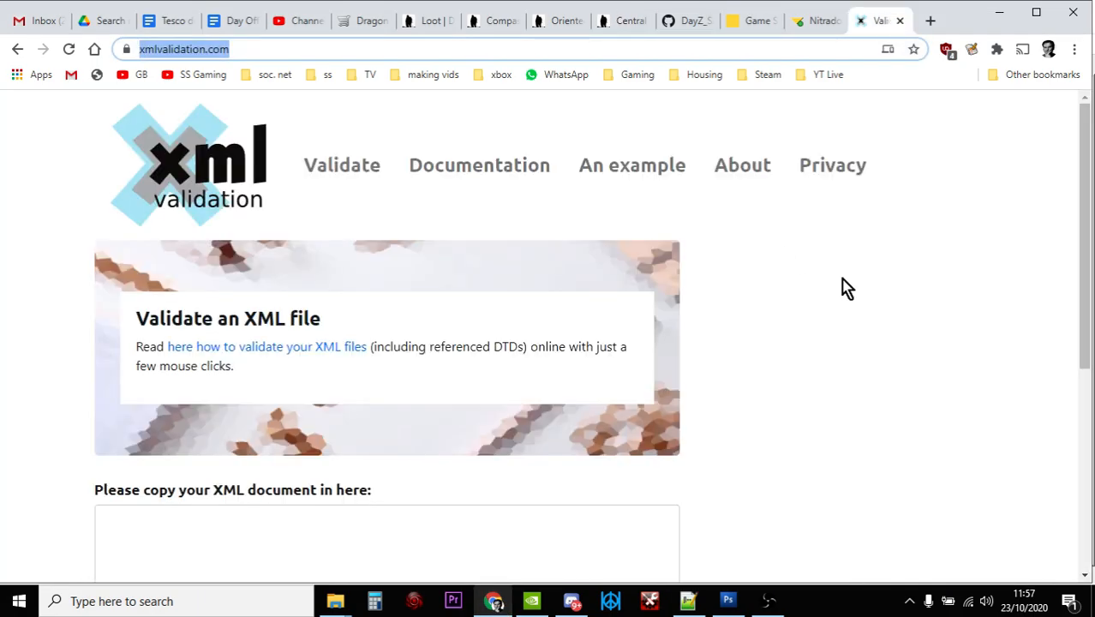
scroll(862, 247, "down", 4)
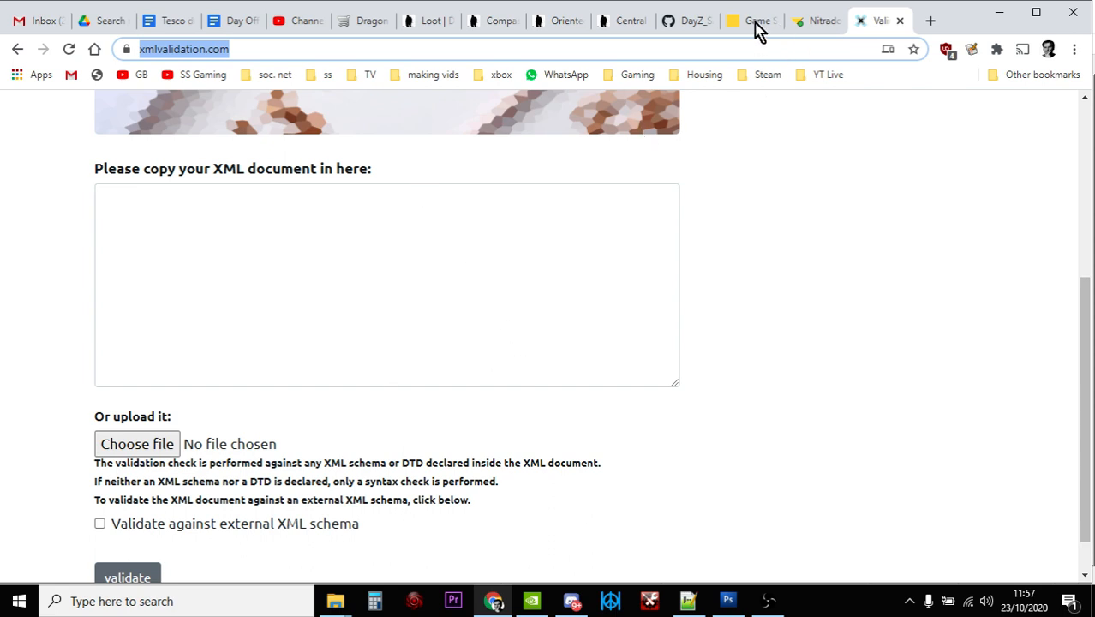
View the server's db folder in the Nitrado file browser and the Compass page on the DayZ Wiki
left_click(807, 23)
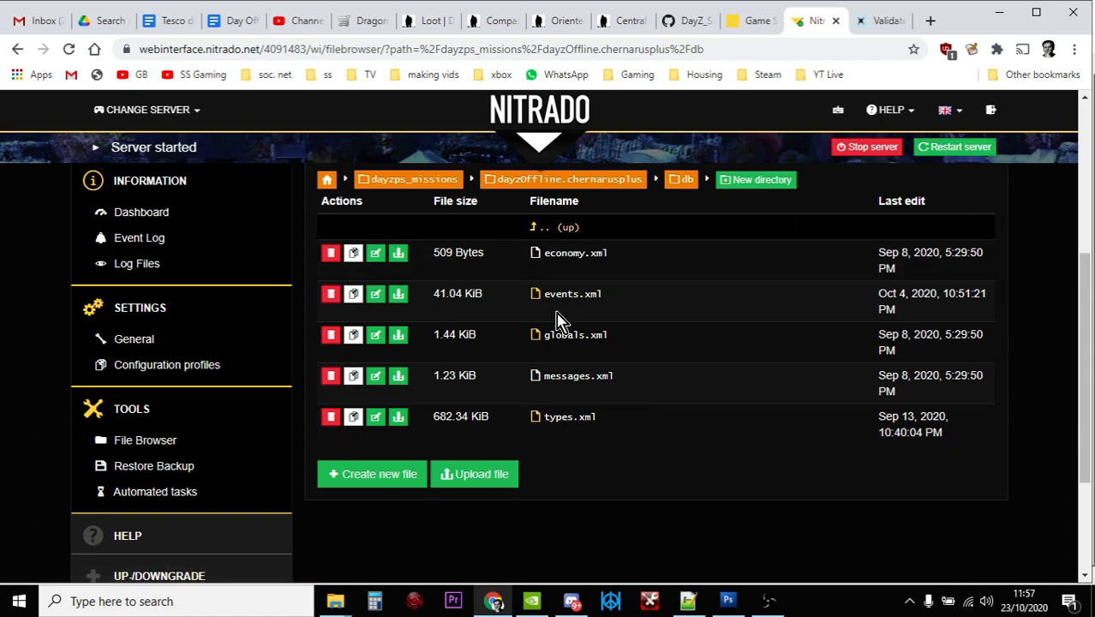
left_click(480, 20)
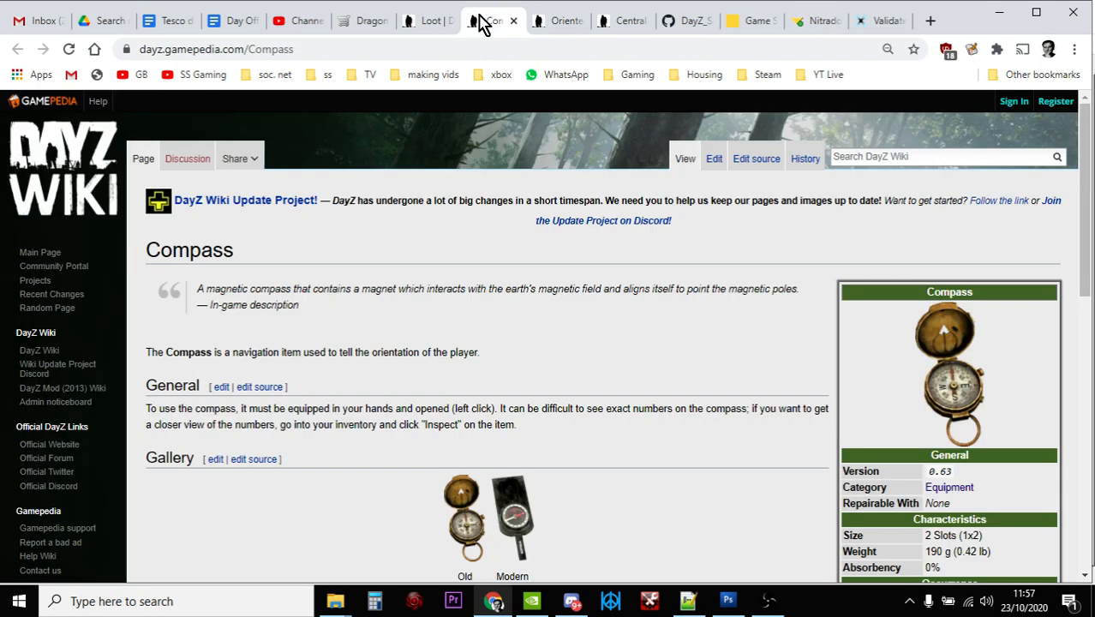
scroll(591, 157, "down", 1)
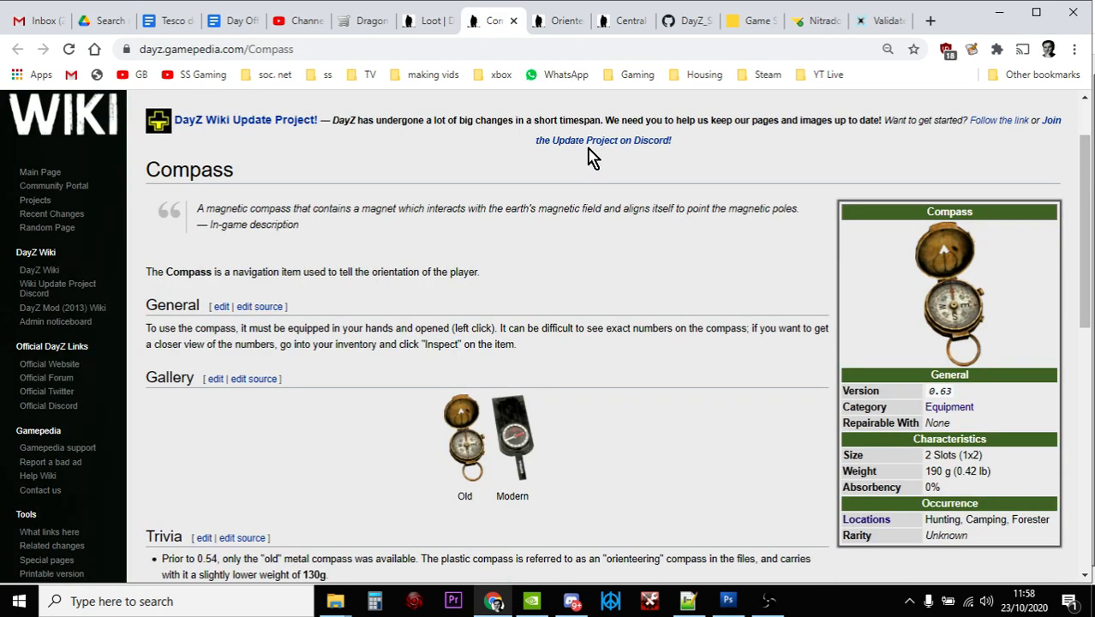